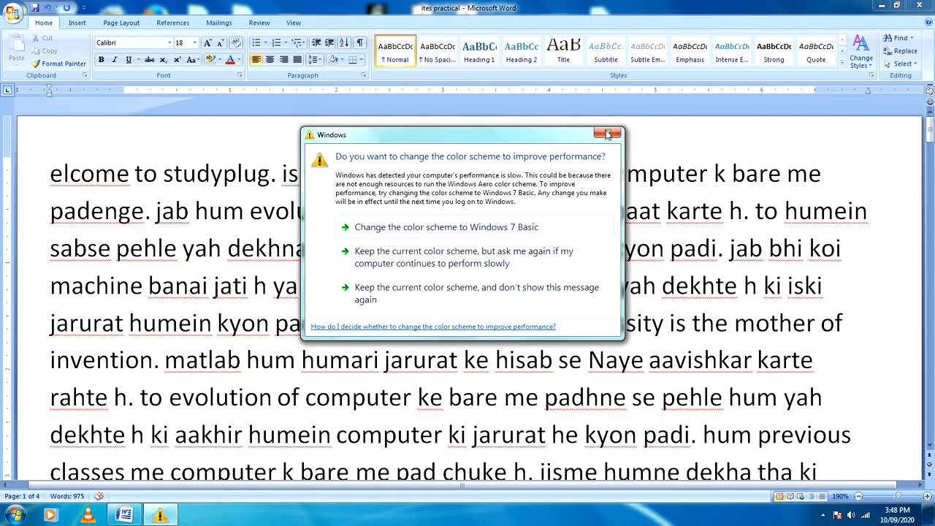
Step: Dismiss the colour scheme prompt and add the missing "w" at the start of the document to complete "welcome"
click(606, 135)
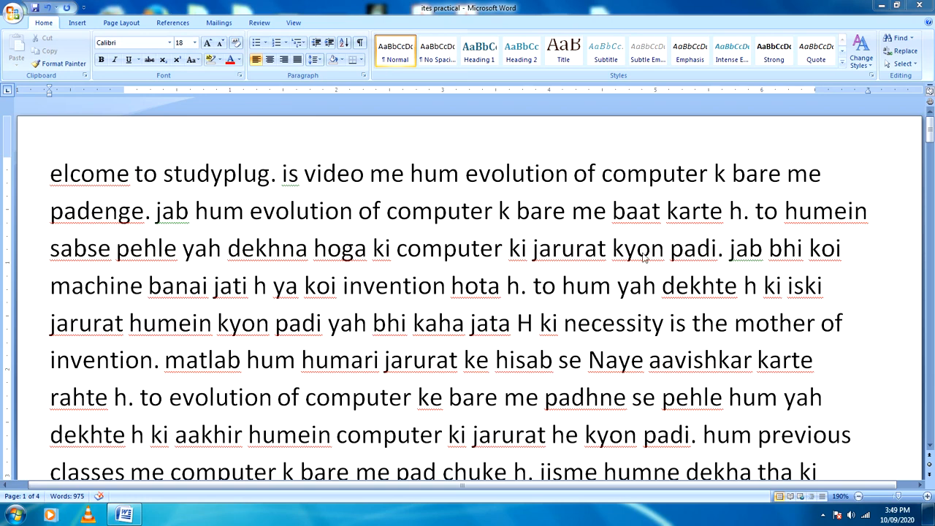
click(52, 176)
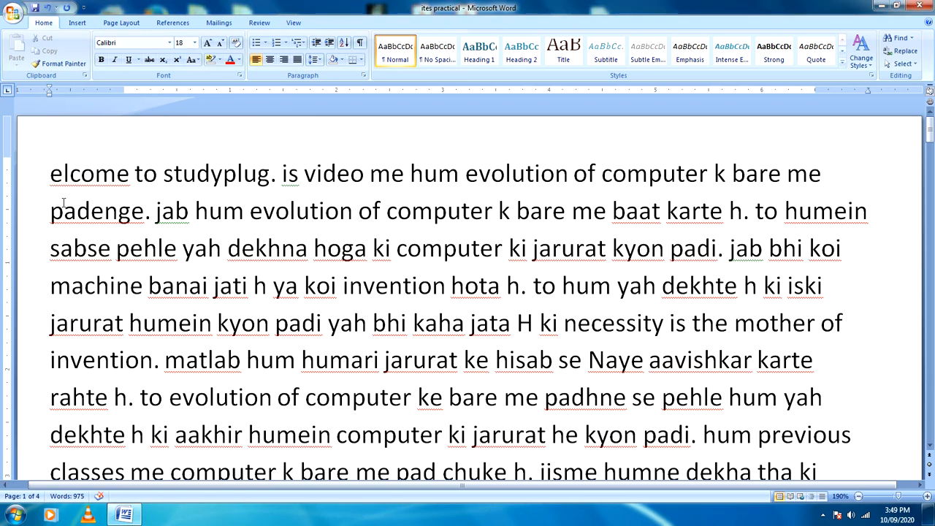
text(w)
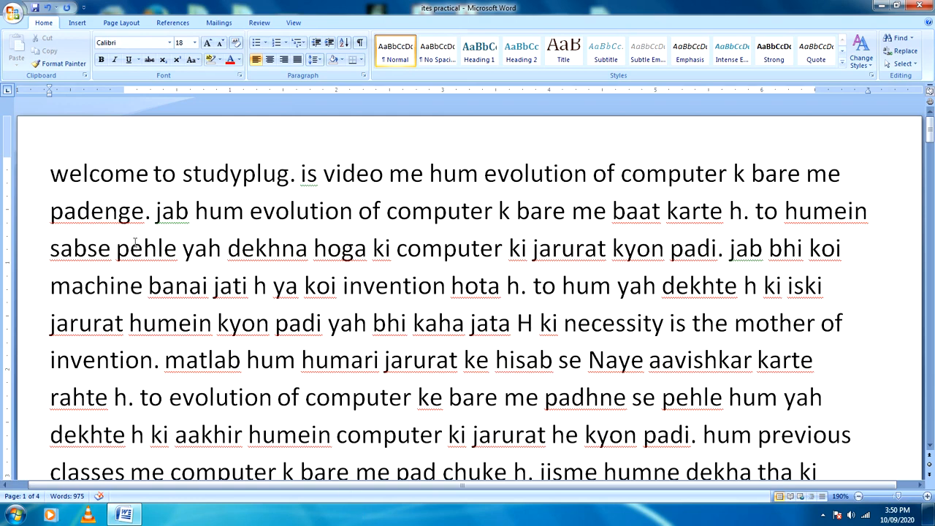
Step: Insert the bg-smartphone picture from the Pictures library right after the opening "w" of "welcome"
click(76, 22)
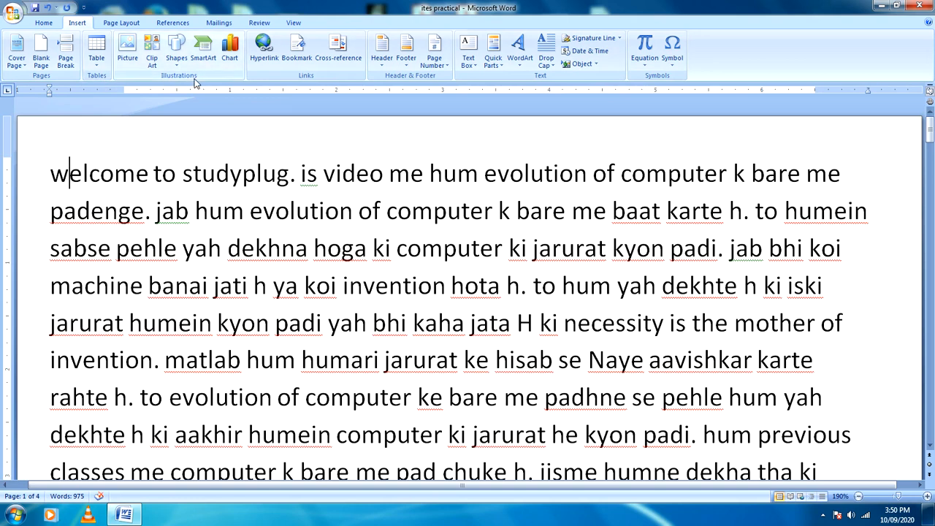
click(128, 60)
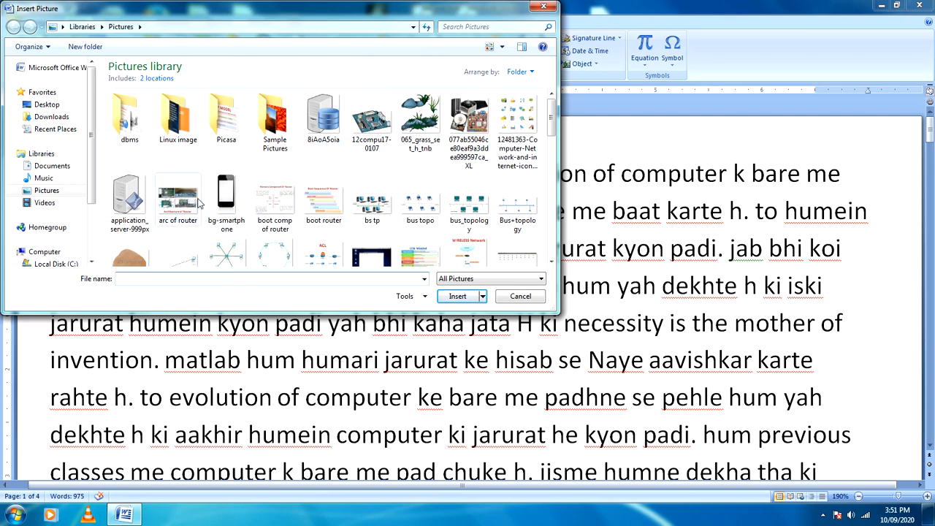
click(225, 195)
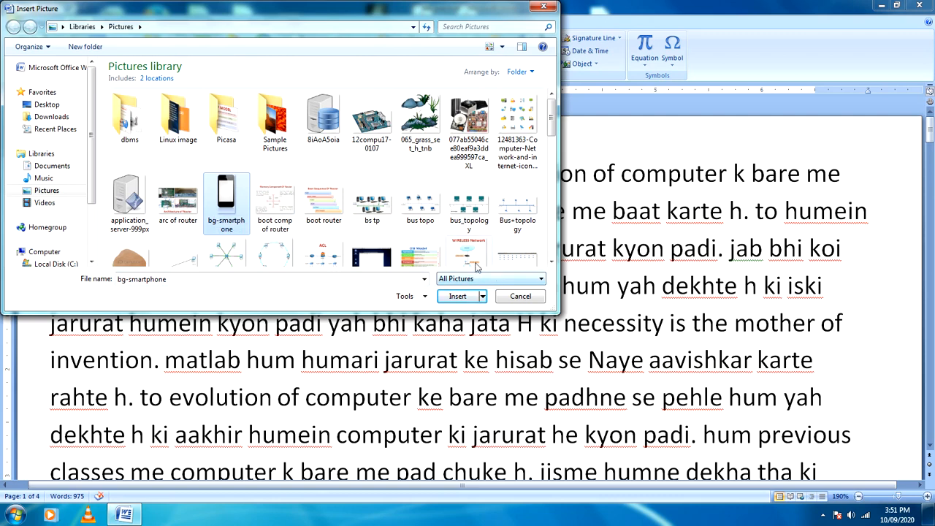
click(458, 297)
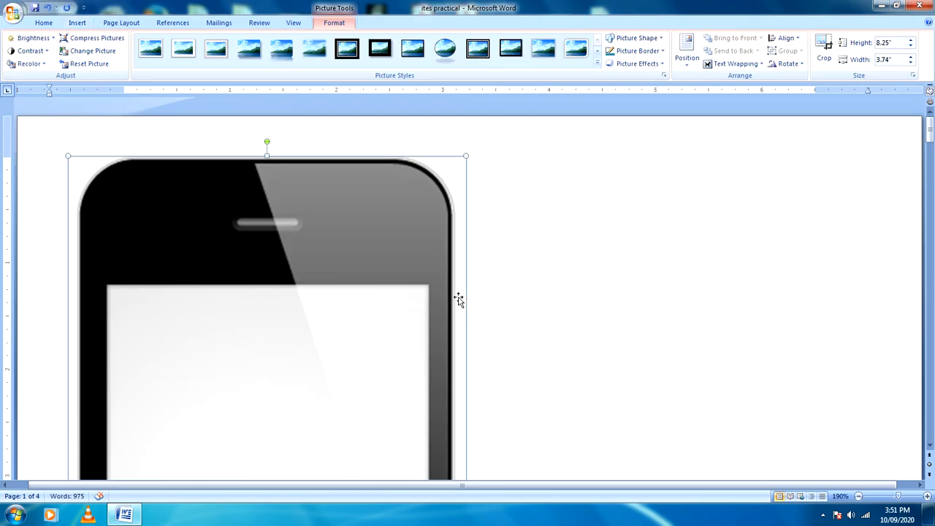
Step: Shrink the inserted smartphone picture proportionally to about 6.08 inches high by 2.75 inches wide
scroll(475, 295, down, 15)
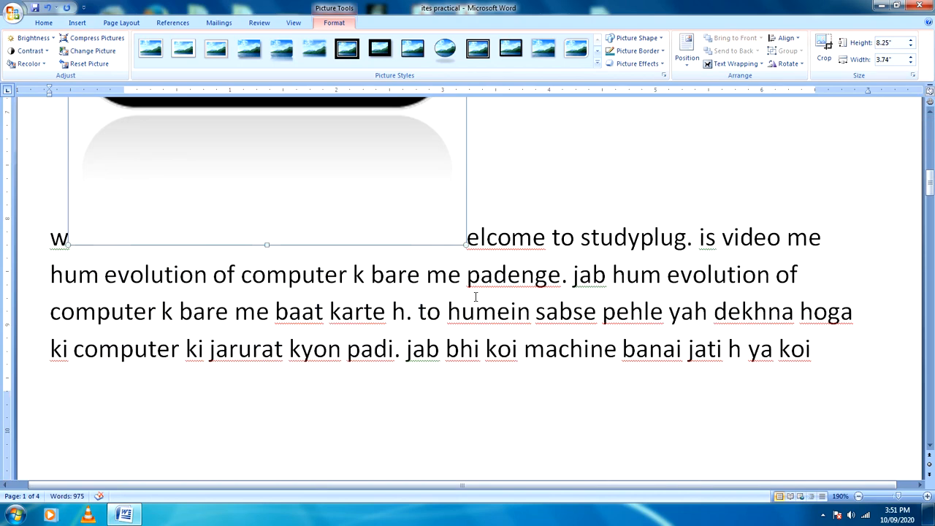
scroll(475, 297, up, 15)
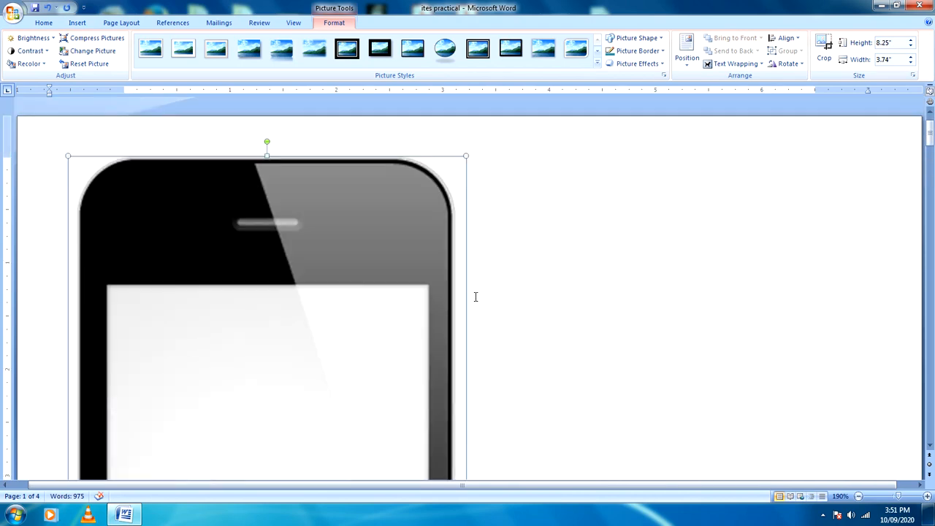
scroll(475, 296, down, 5)
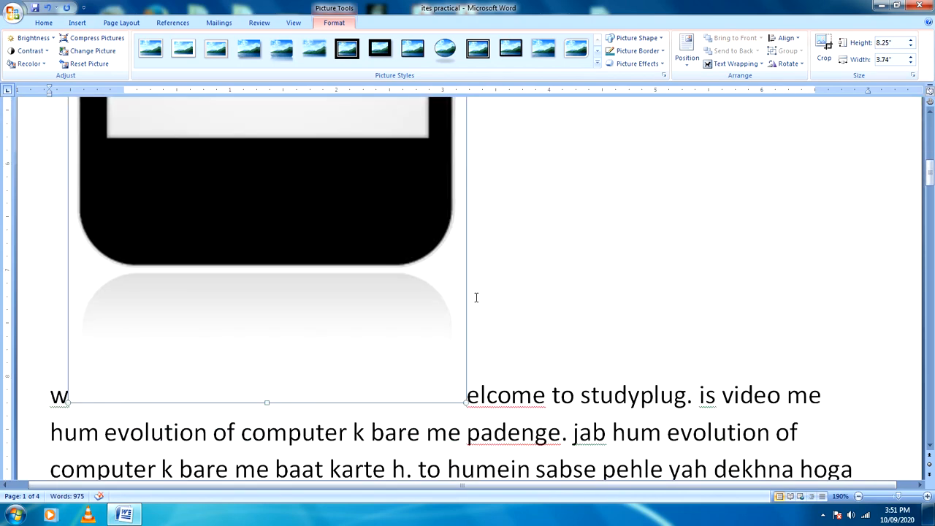
scroll(475, 296, down, 4)
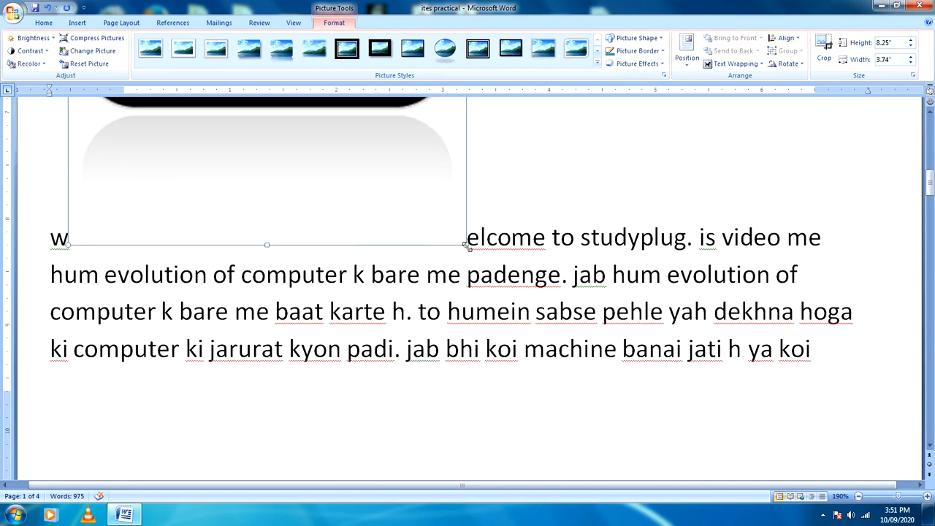
drag(464, 242, 406, 143)
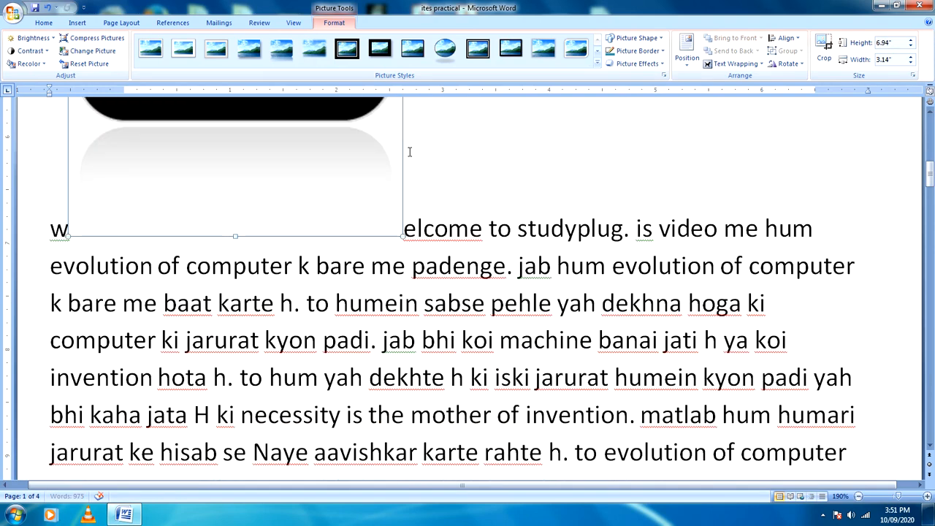
scroll(442, 248, up, 6)
scroll(444, 248, down, 6)
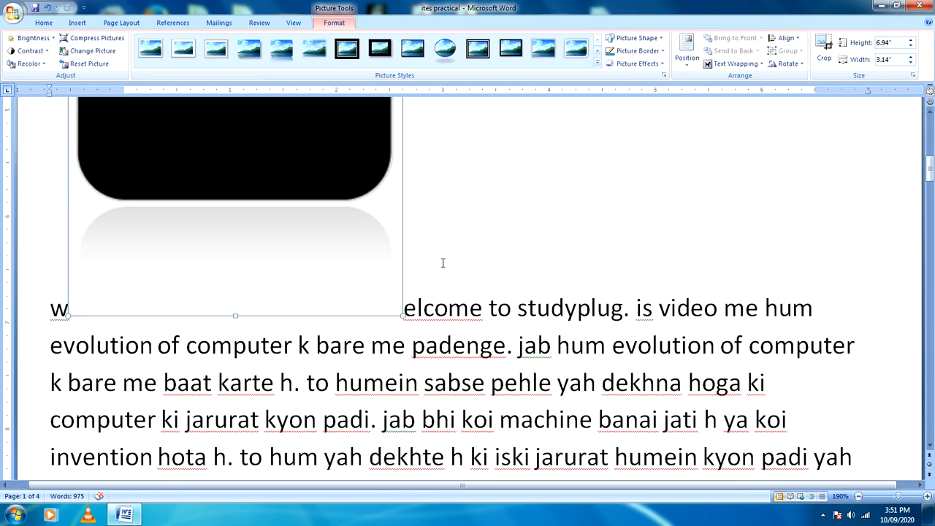
drag(404, 314, 361, 158)
scroll(404, 246, up, 6)
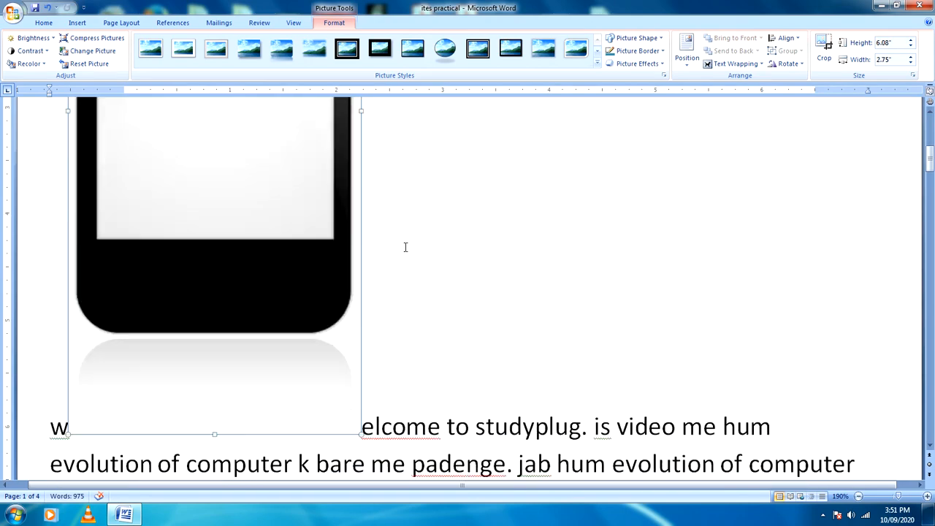
Step: Reduce the smartphone picture further, keeping its proportions, to about 3.38 inches high by 1.53 inches wide
scroll(406, 247, down, 5)
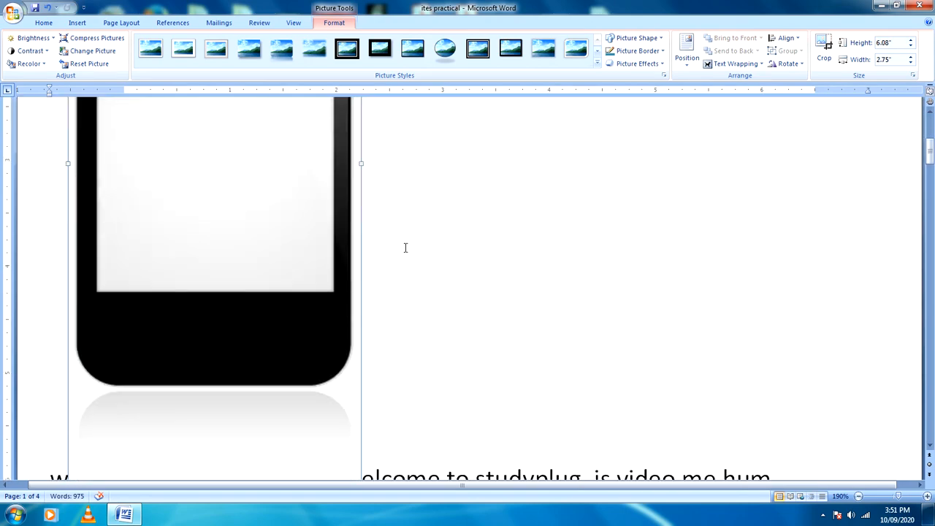
scroll(379, 447, down, 5)
scroll(379, 245, up, 2)
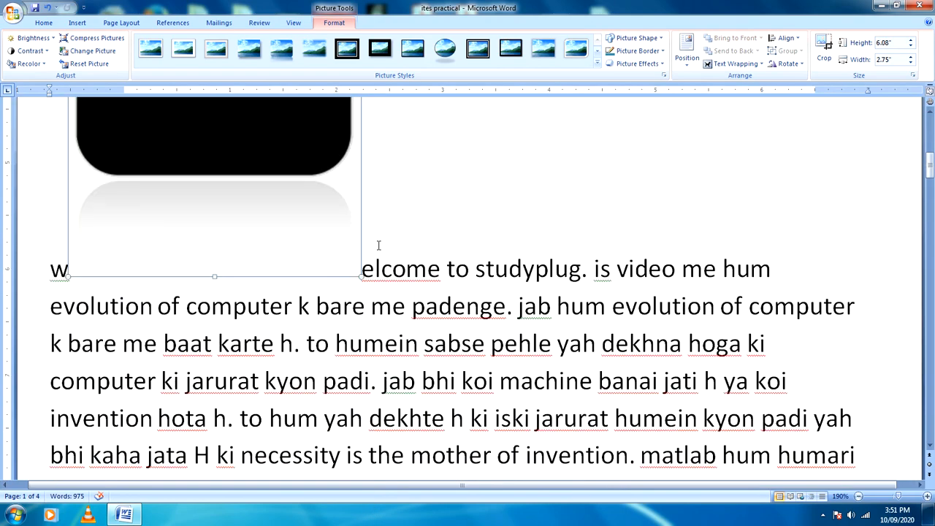
drag(359, 277, 322, 148)
scroll(387, 257, up, 5)
scroll(387, 257, up, 6)
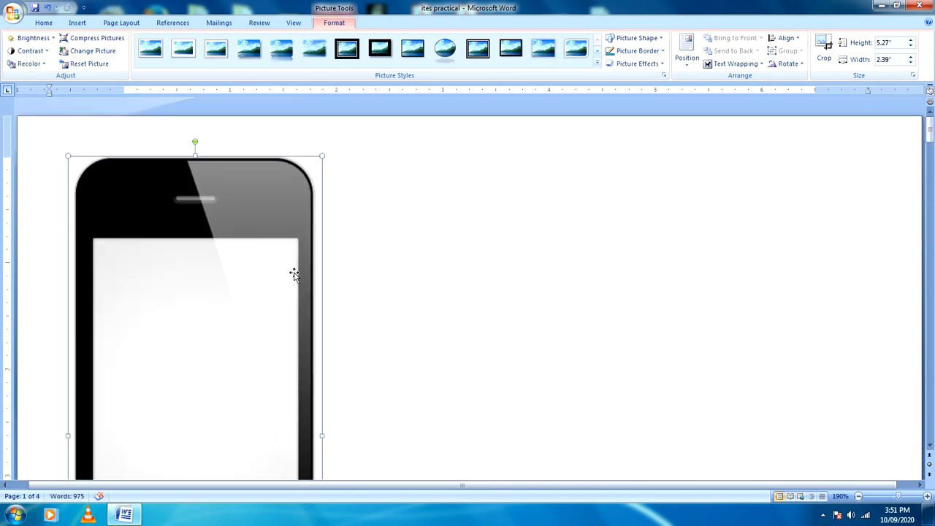
scroll(295, 336, down, 6)
scroll(299, 335, down, 4)
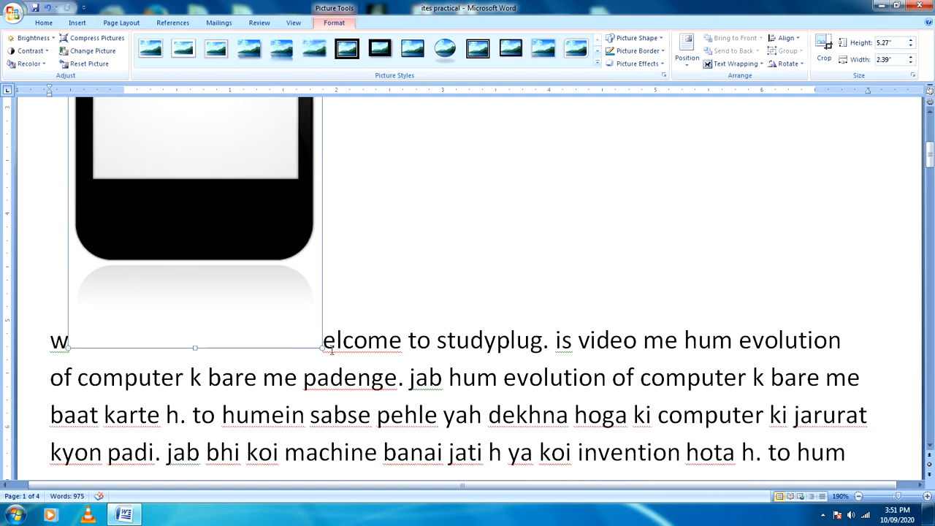
drag(322, 347, 271, 189)
scroll(297, 274, up, 5)
scroll(297, 275, up, 1)
scroll(297, 274, down, 5)
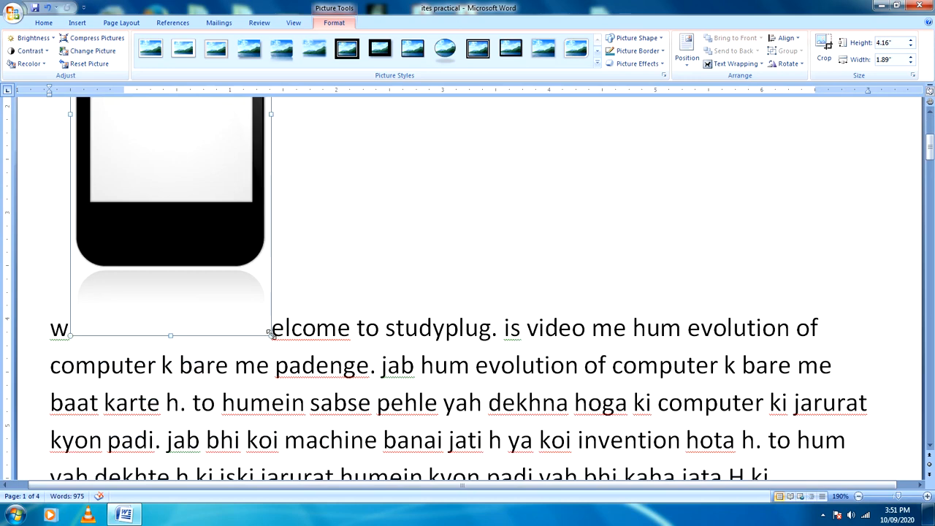
drag(270, 333, 232, 227)
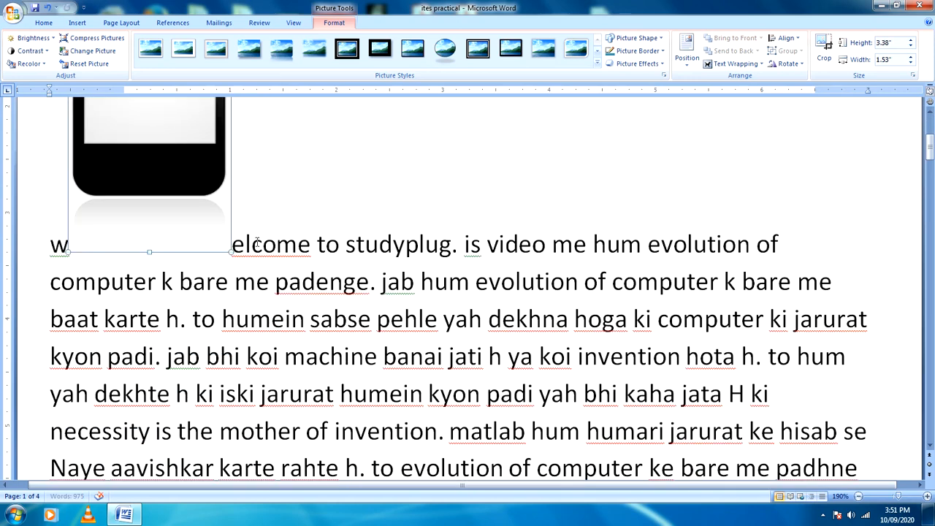
Step: Squash and shrink the picture to about 1.38 inches high by 1.09 inches wide, placing it inside "welcome" after "wel"
scroll(328, 273, up, 4)
drag(184, 273, 261, 256)
scroll(194, 358, down, 3)
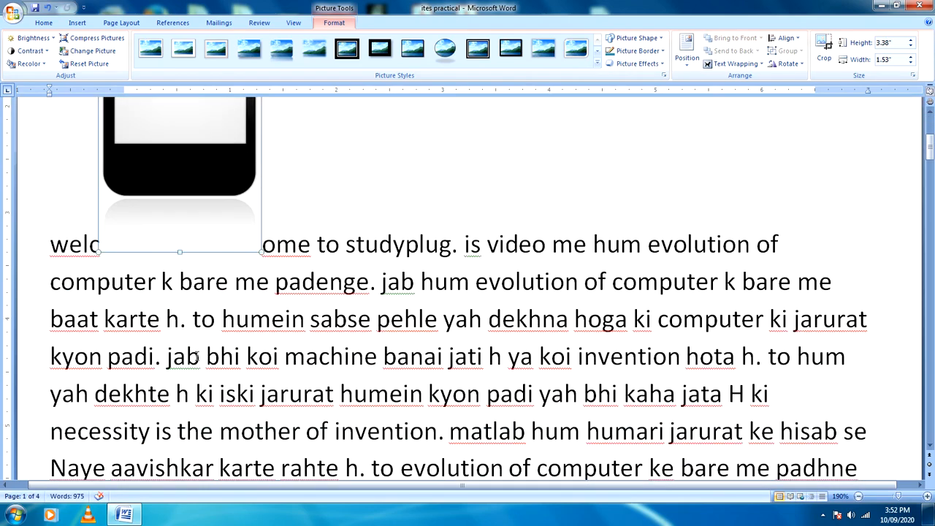
drag(178, 250, 201, 184)
scroll(228, 256, up, 3)
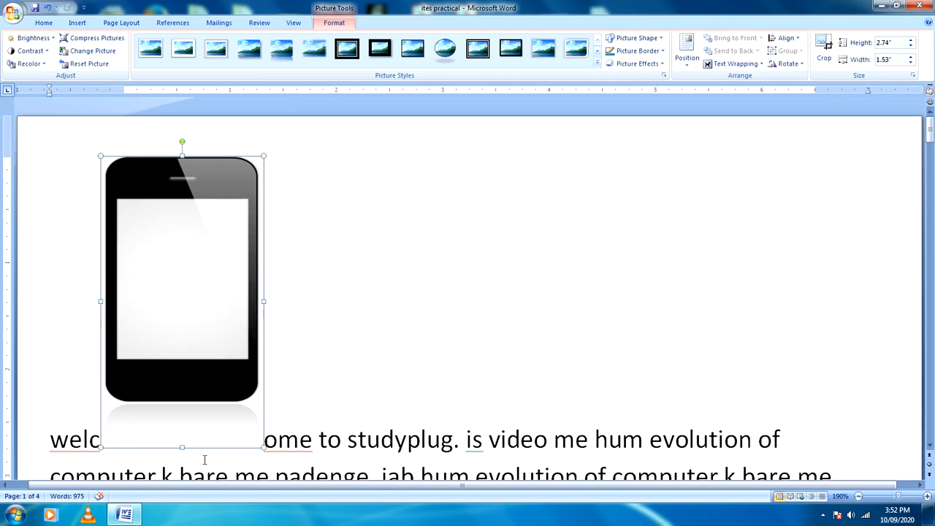
drag(182, 447, 184, 361)
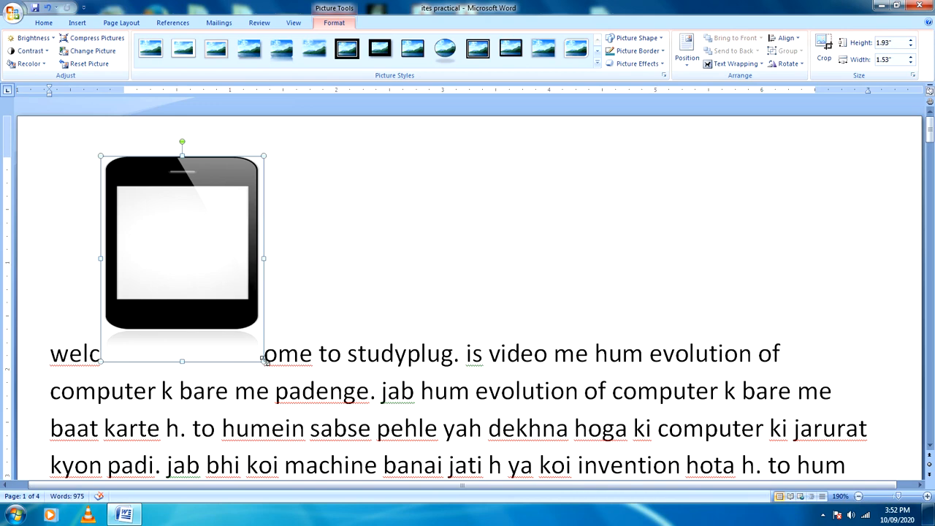
drag(264, 361, 217, 302)
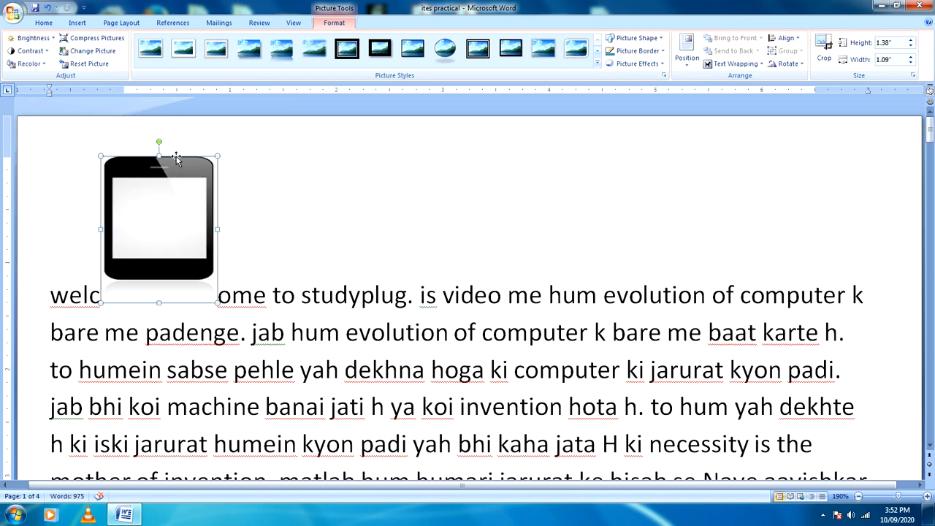
drag(183, 259, 88, 193)
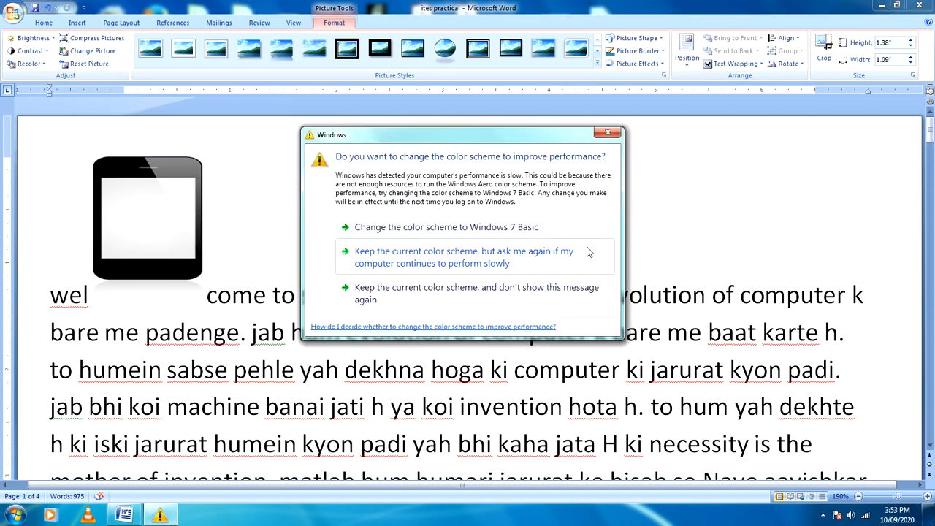
Step: Dismiss the colour scheme prompt and set the smartphone picture's text wrapping to In Line with Text
click(608, 132)
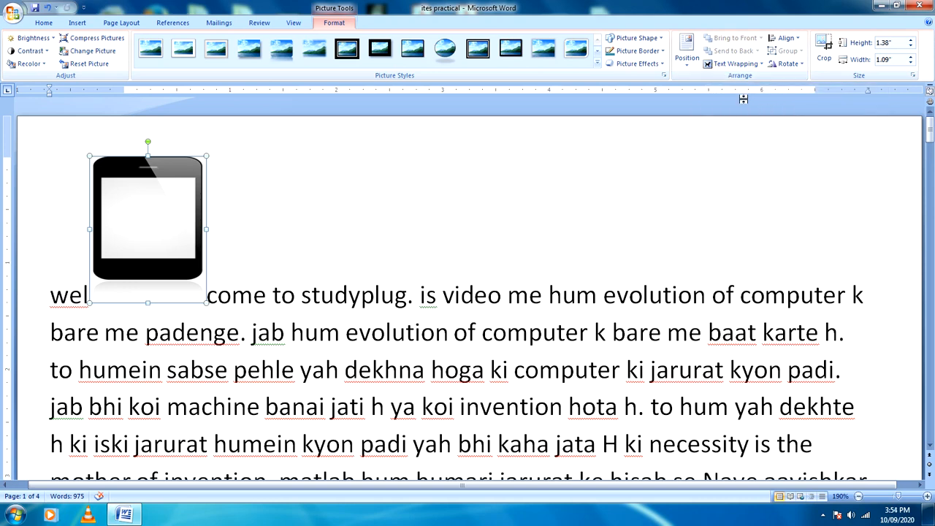
click(752, 66)
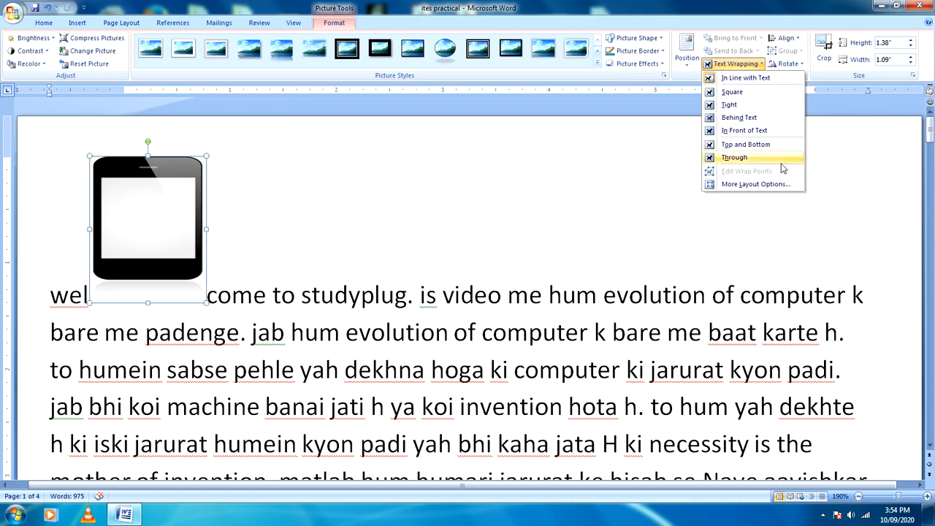
click(760, 80)
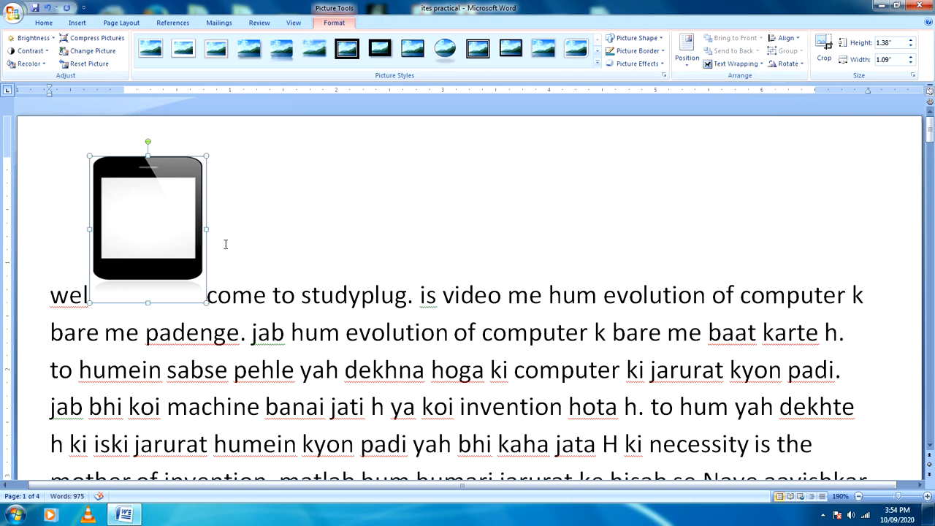
click(246, 289)
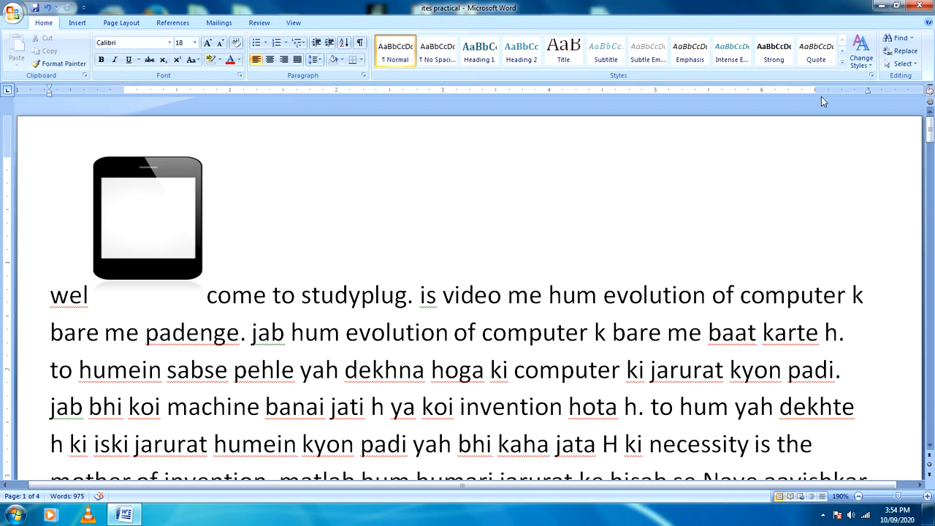
click(118, 206)
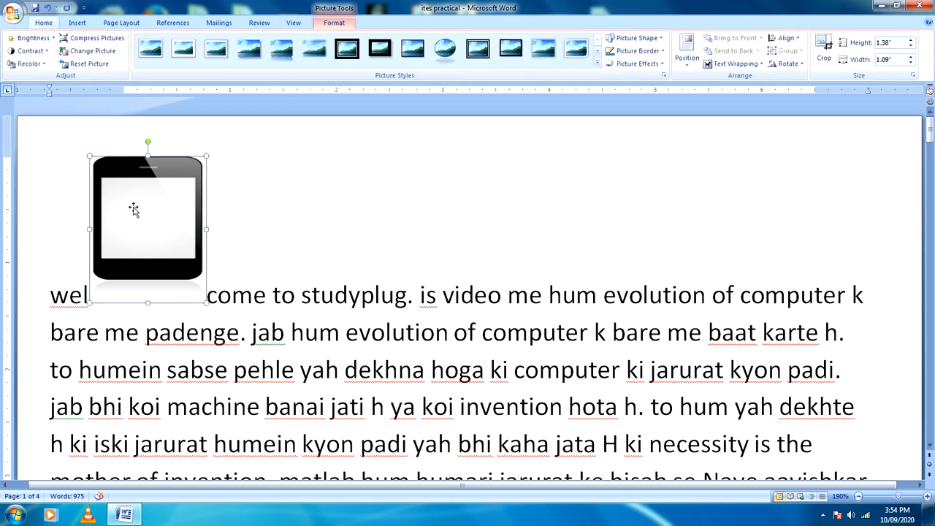
click(737, 65)
click(743, 79)
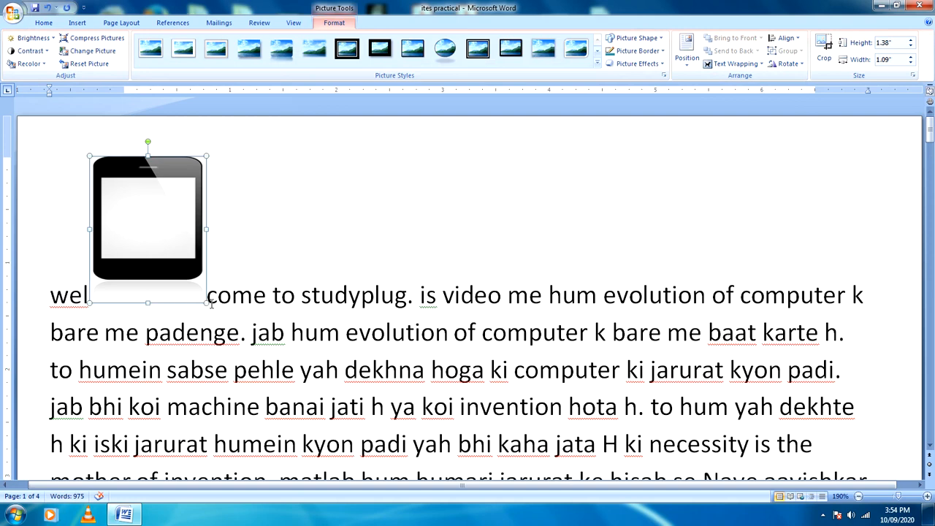
Step: Shrink the picture to about 0.97 by 0.77 inches and move it within the first line to after "welco"
drag(206, 302, 173, 260)
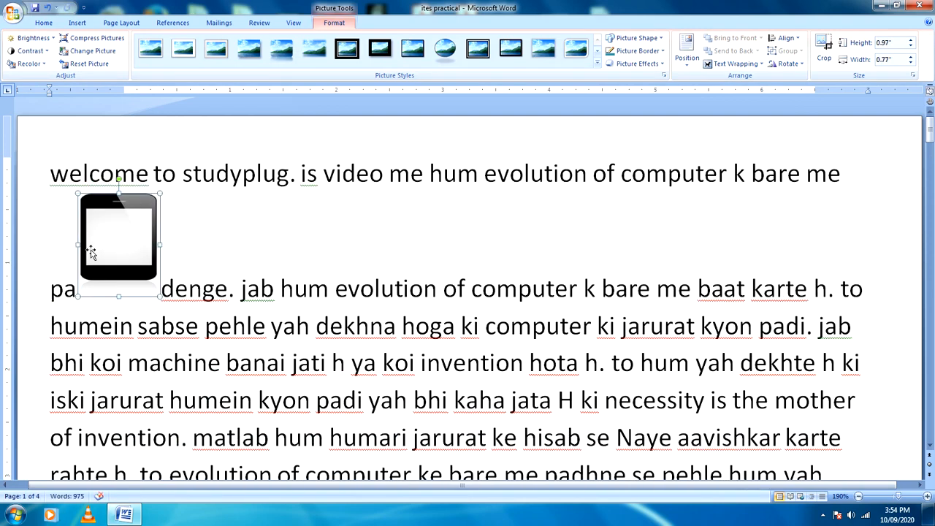
mouse_move(128, 191)
mouse_down()
mouse_move(125, 214)
mouse_move(125, 156)
mouse_move(134, 176)
mouse_up()
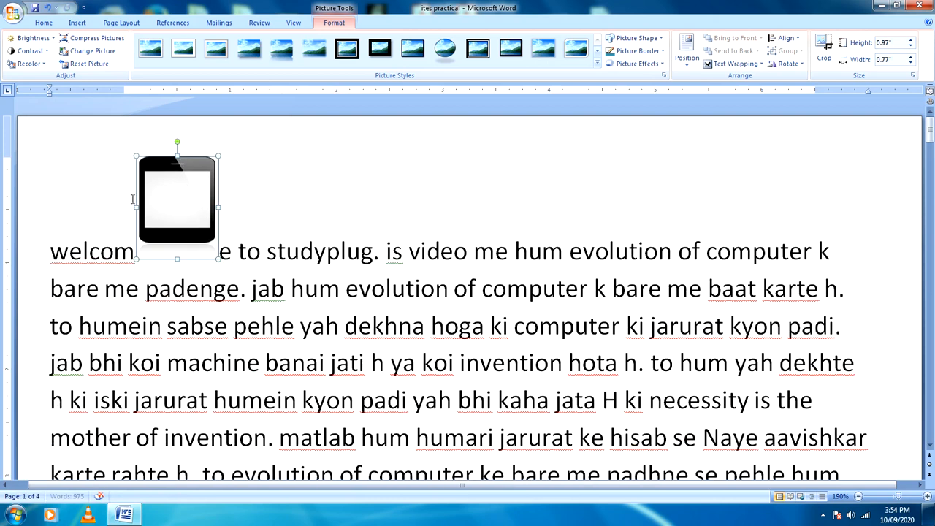
drag(175, 198, 111, 149)
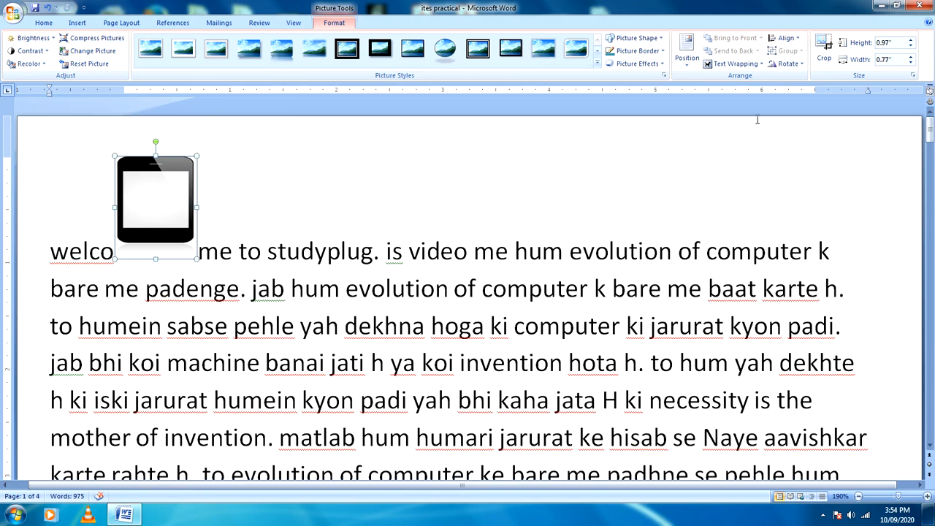
Step: Set the smartphone picture's text wrapping to Square and dismiss the color scheme prompt
click(735, 64)
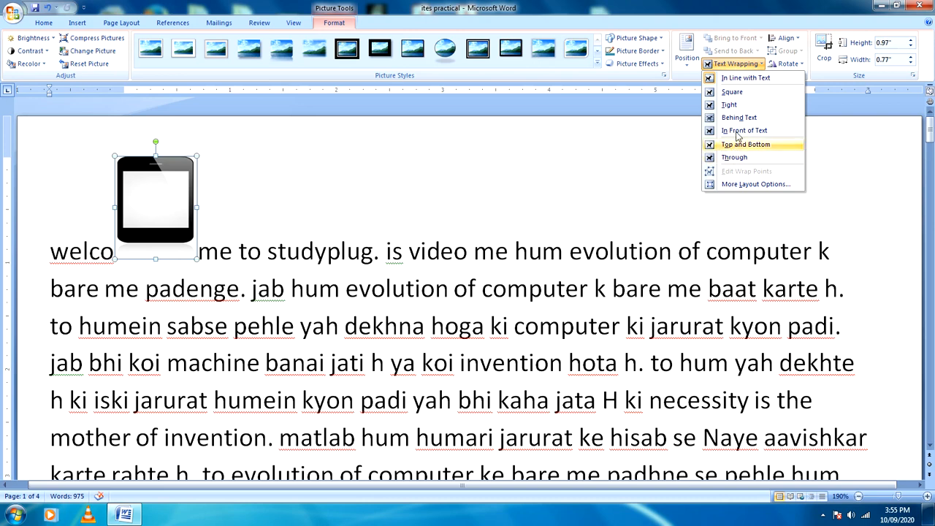
click(732, 93)
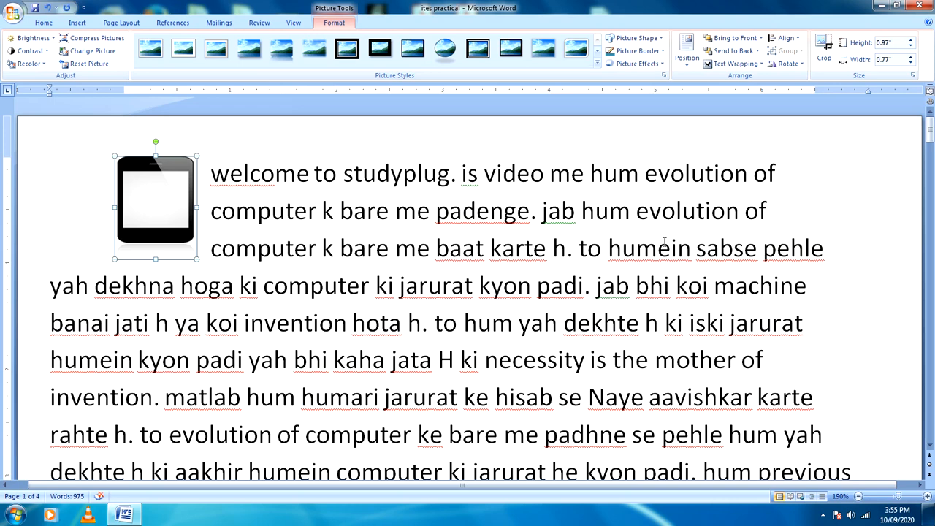
click(739, 64)
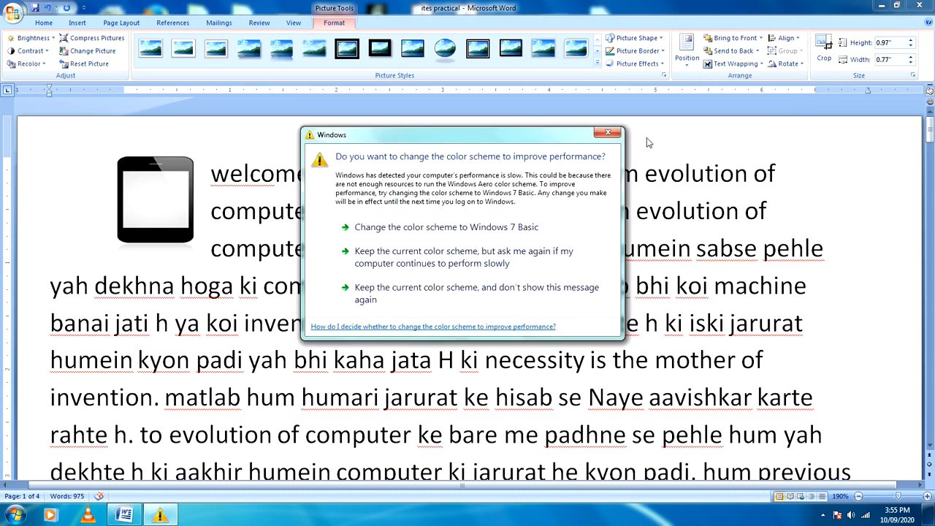
click(619, 124)
Step: Try the Behind Text and In Front of Text wrapping options on the smartphone picture
click(735, 64)
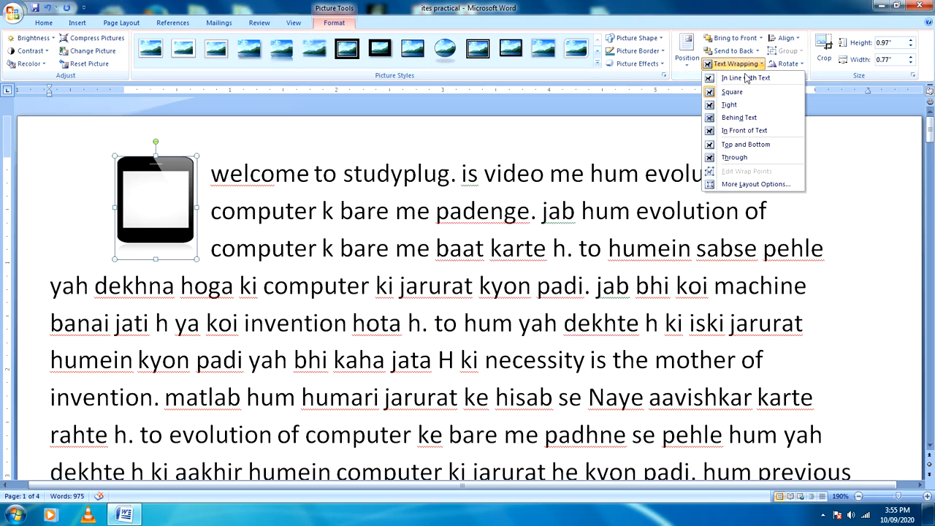
click(745, 119)
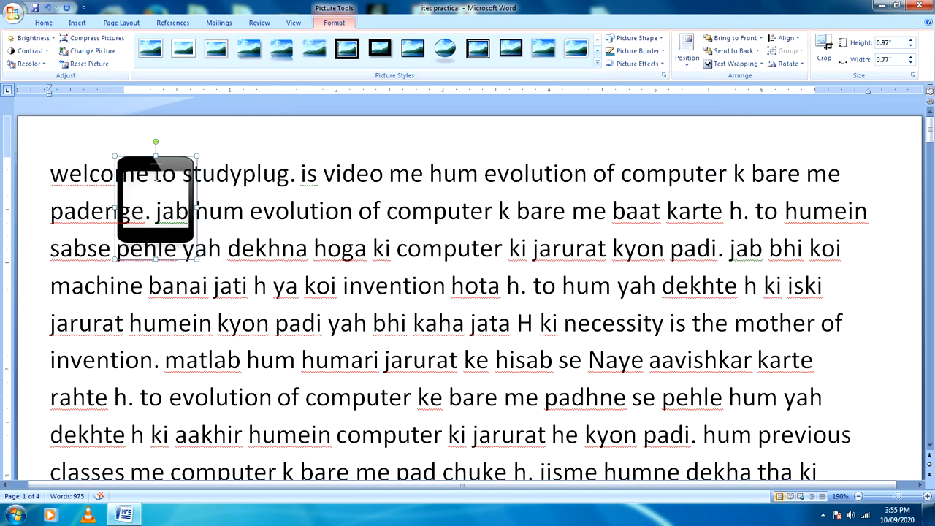
click(712, 66)
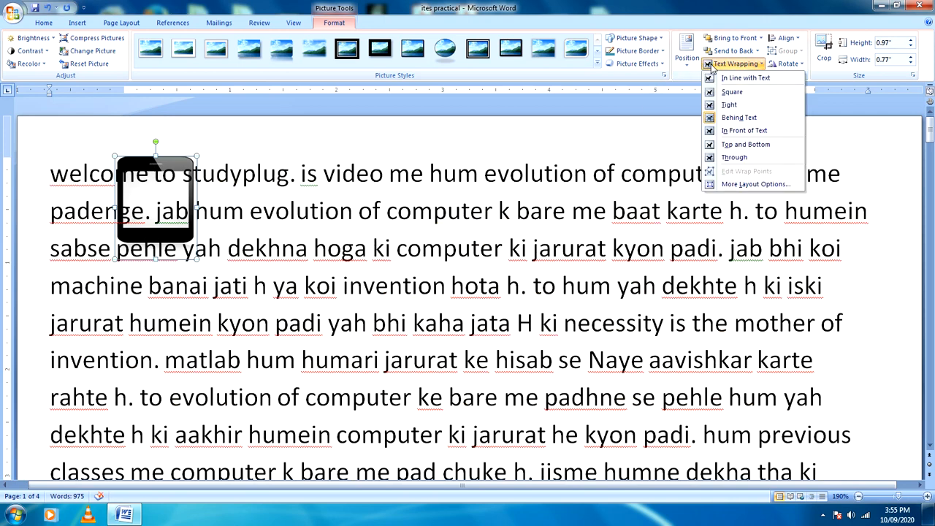
click(764, 135)
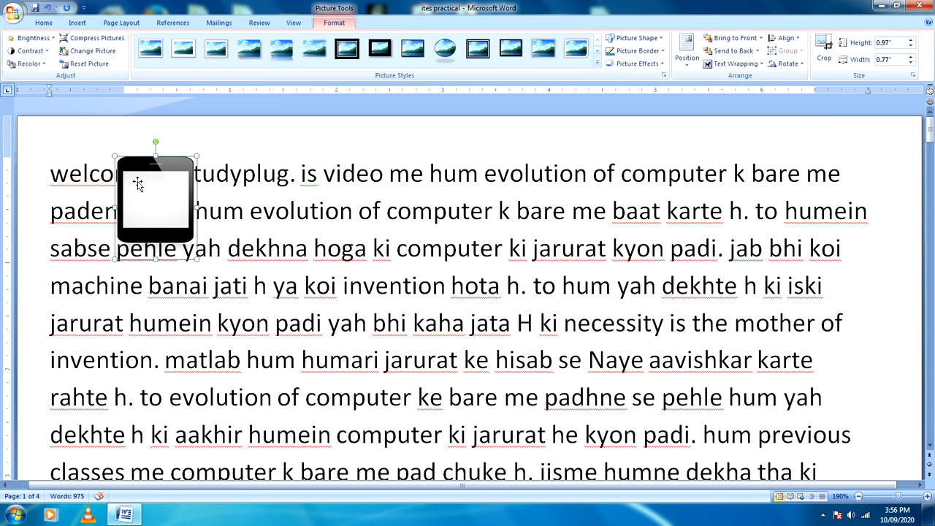
Step: Return the picture's wrapping to Behind Text and enlarge it to about 5.13 inches high by 4.06 inches wide
click(746, 66)
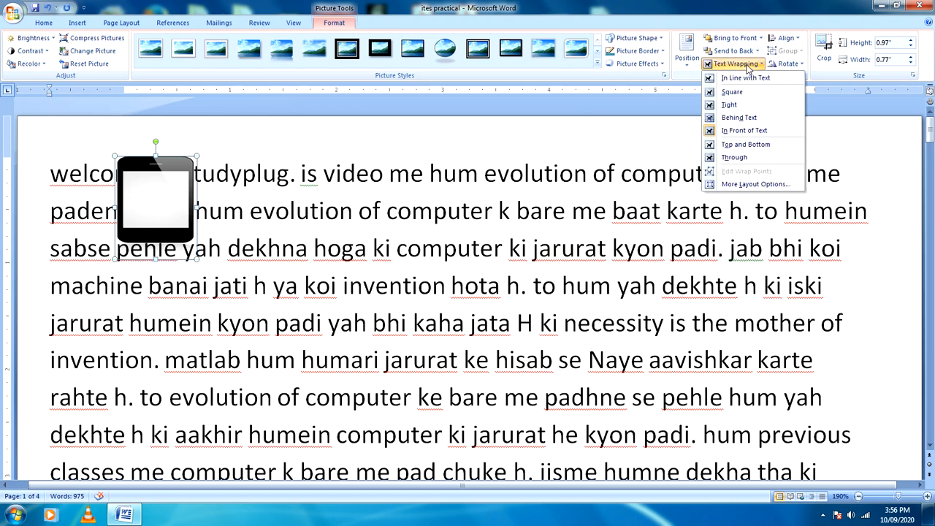
click(737, 119)
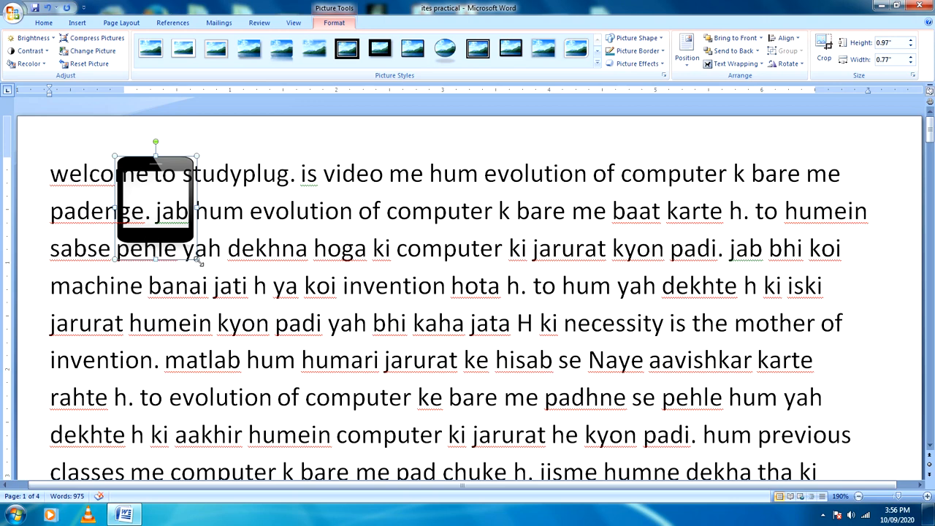
drag(196, 259, 547, 410)
scroll(490, 405, down, 4)
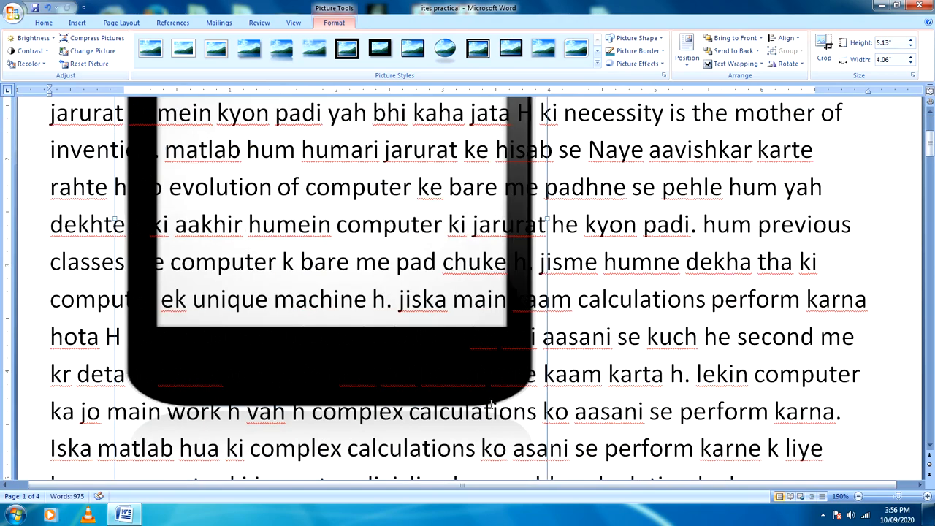
scroll(490, 405, up, 4)
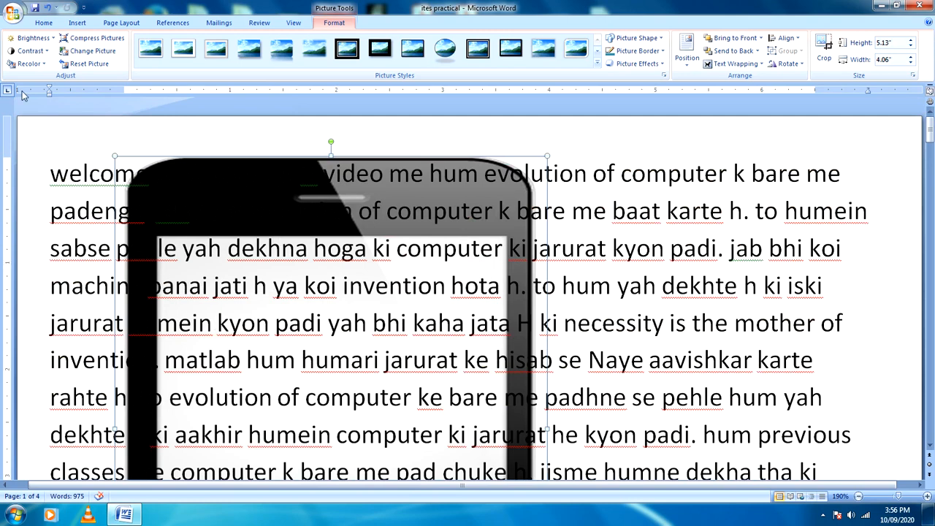
Step: Delete the enlarged smartphone picture from behind the document text
click(77, 22)
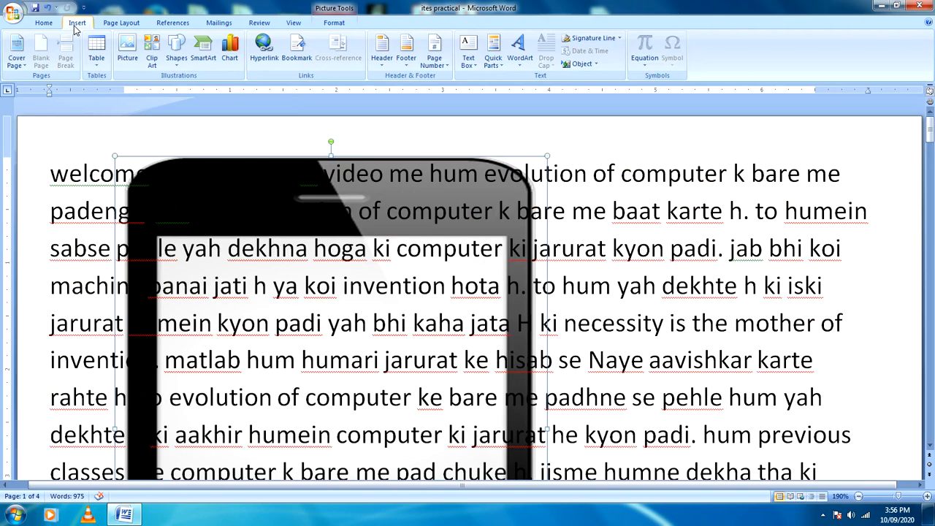
scroll(409, 286, down, 3)
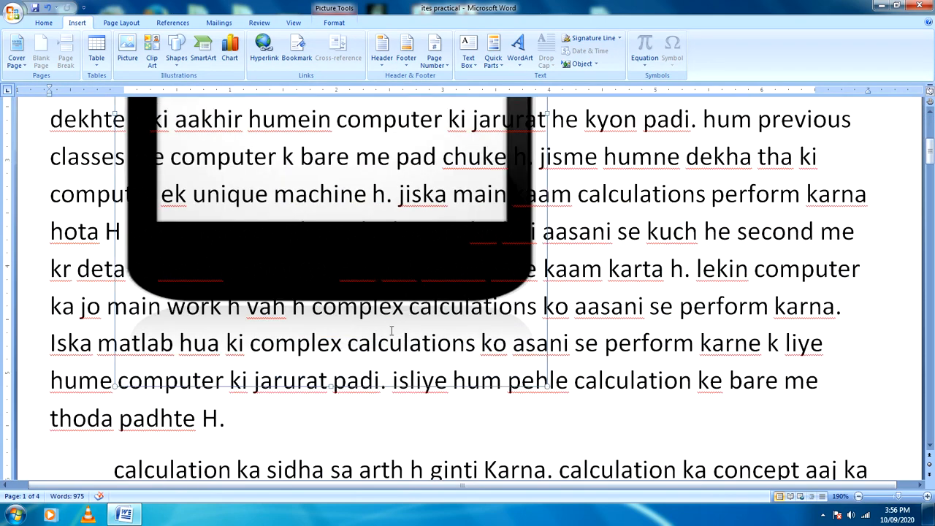
scroll(512, 379, up, 3)
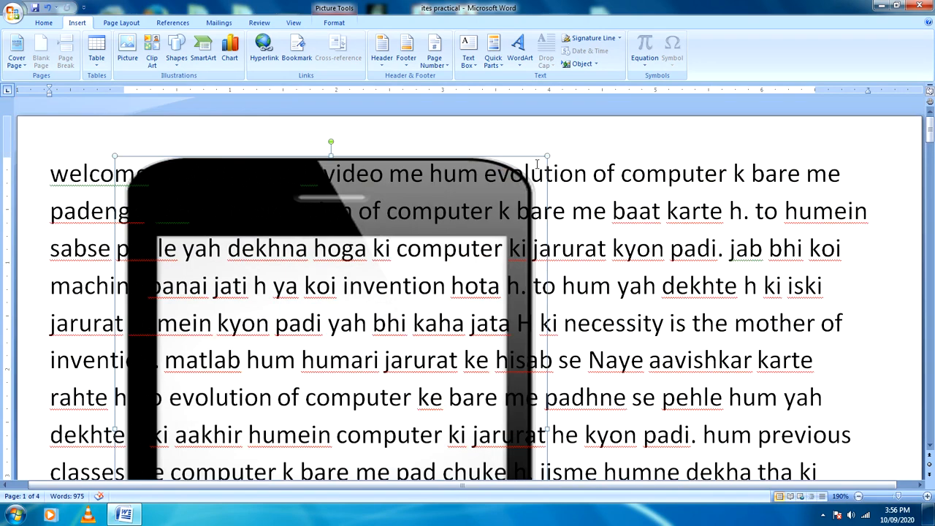
drag(547, 155, 550, 153)
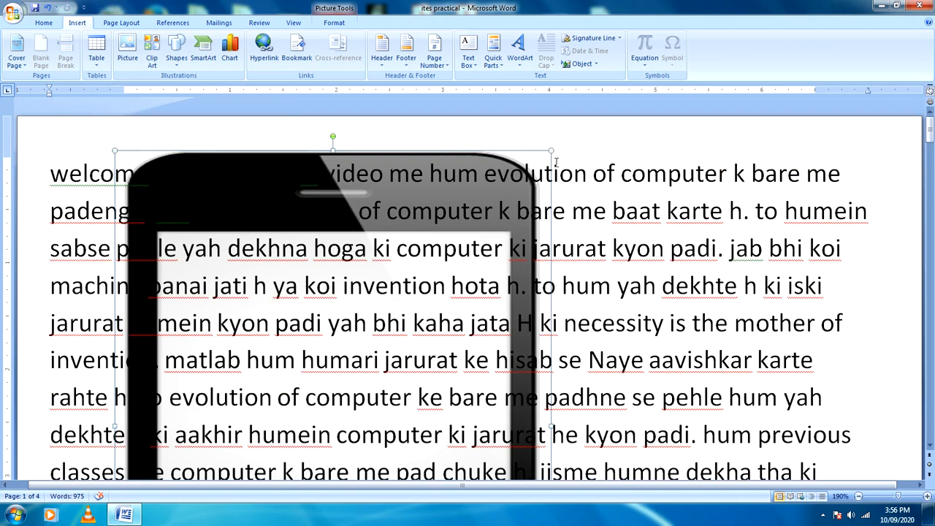
key(Delete)
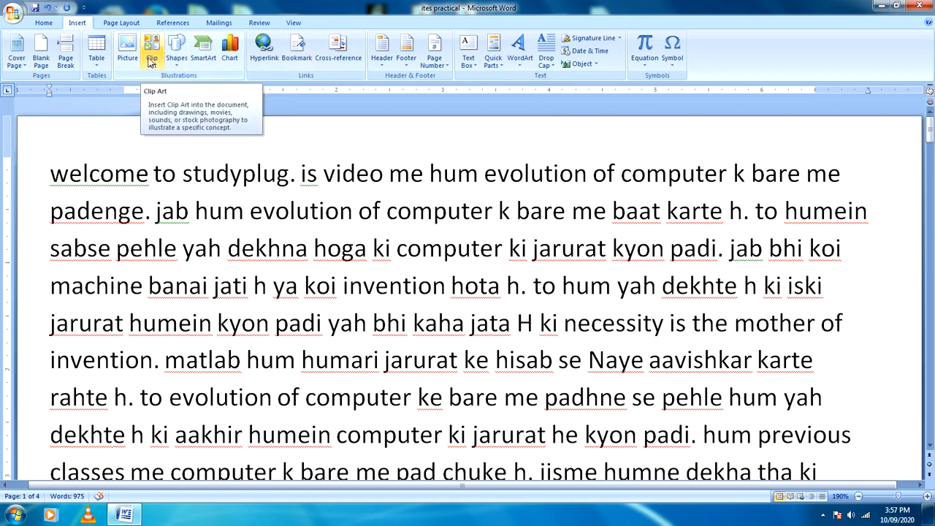
Step: Open the clip art search and look for "logo" in the selected collections
click(46, 25)
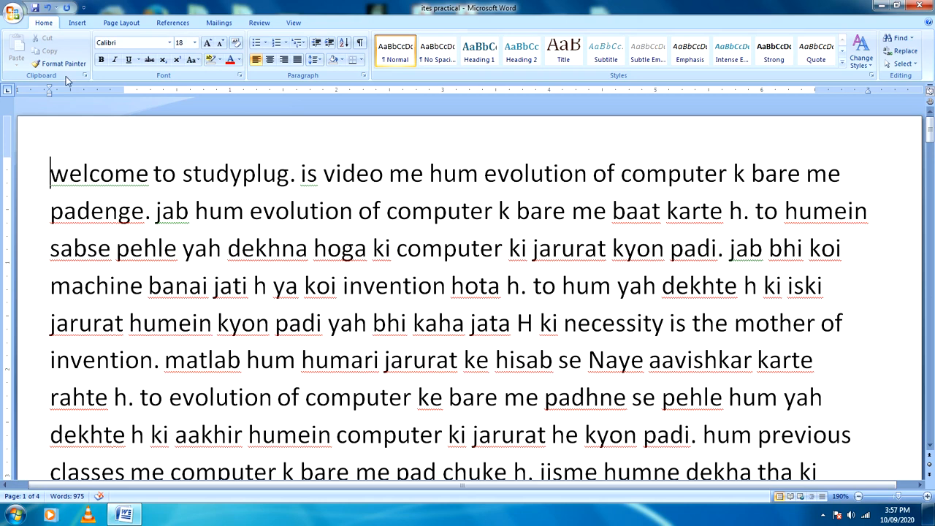
click(80, 23)
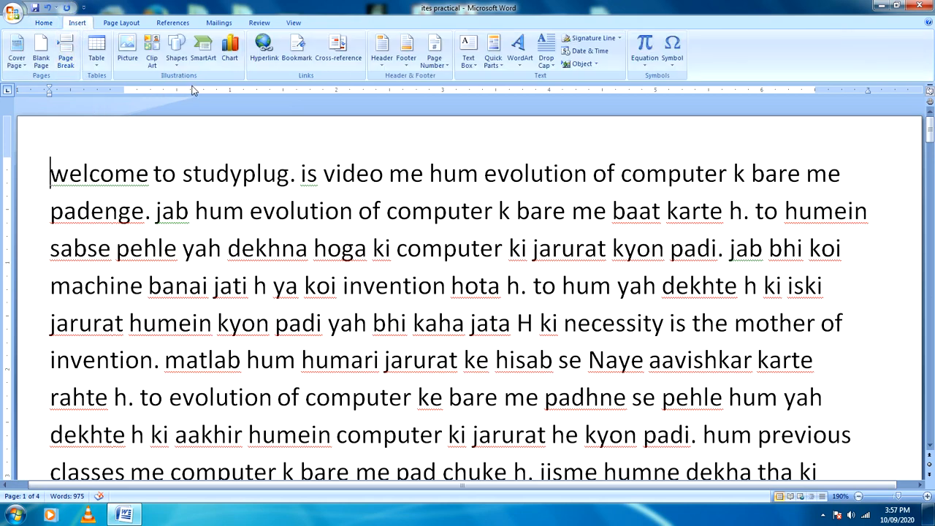
click(151, 56)
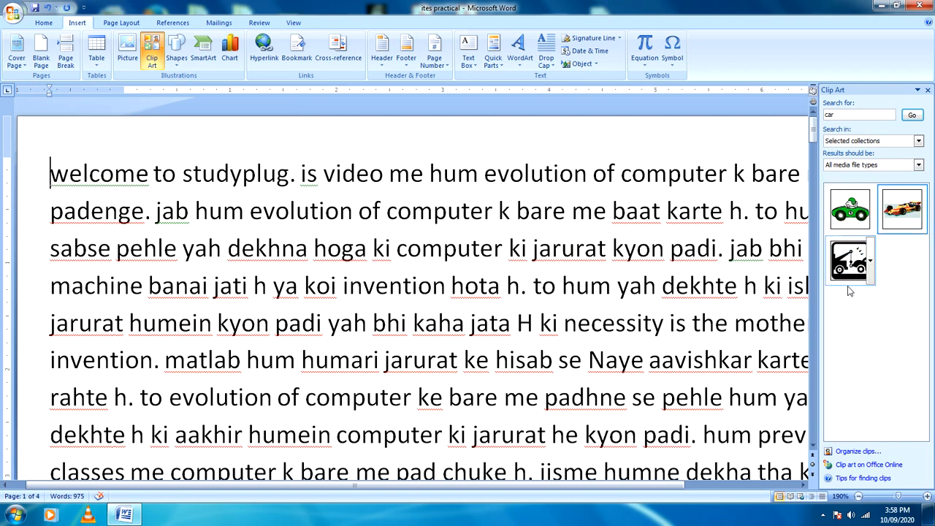
click(849, 114)
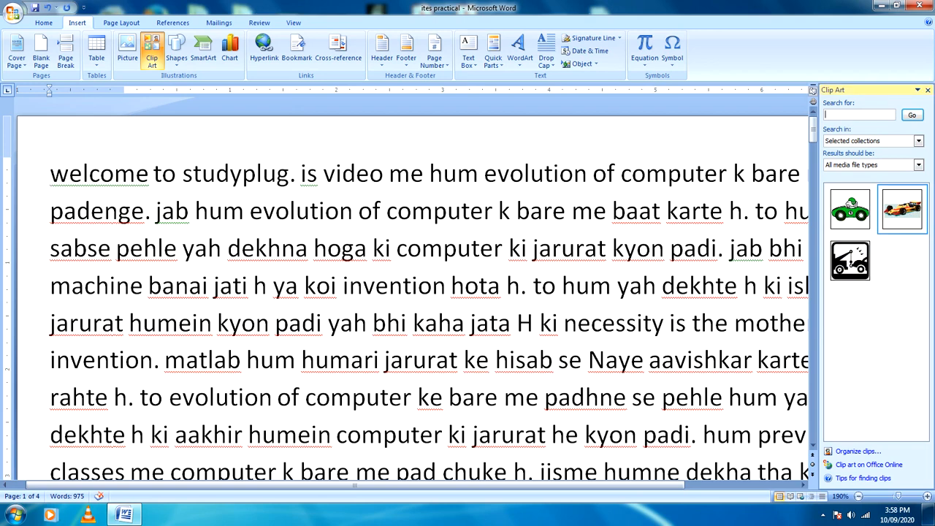
text(logo)
click(919, 117)
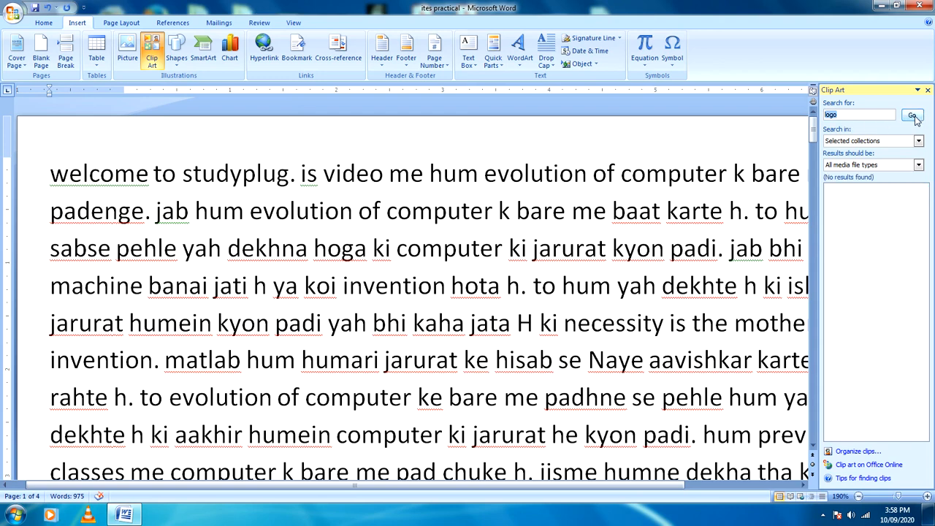
Step: Search the clip art for "car" instead, dismissing the color scheme prompt
click(862, 117)
key(BackSpace)
key(BackSpace)
key(BackSpace)
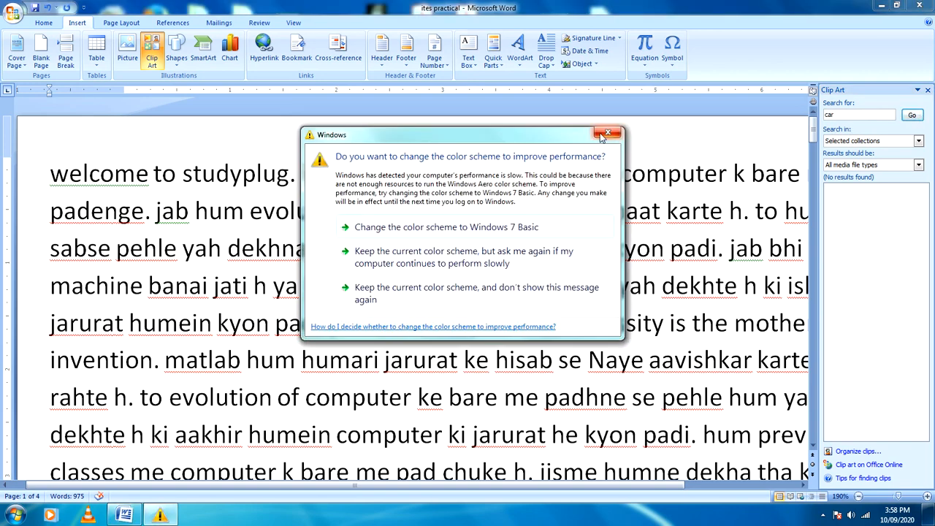
click(604, 134)
click(913, 116)
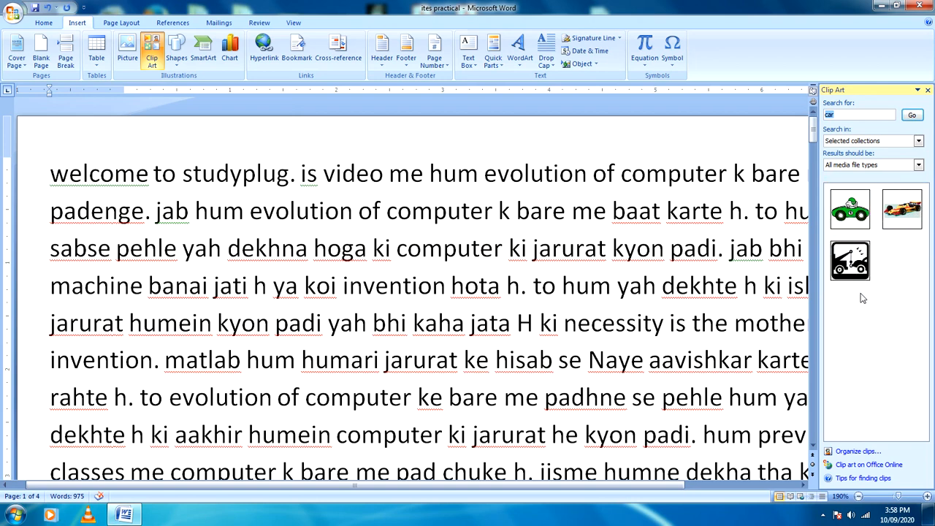
Step: Insert the racing car clip art before "welcome" and stretch it to about 2.53 inches wide
mouse_move(924, 208)
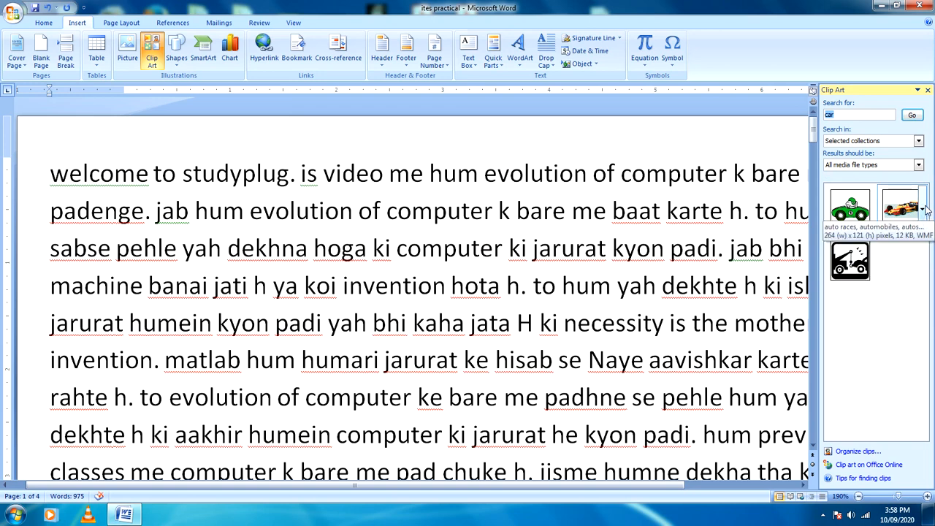
click(923, 210)
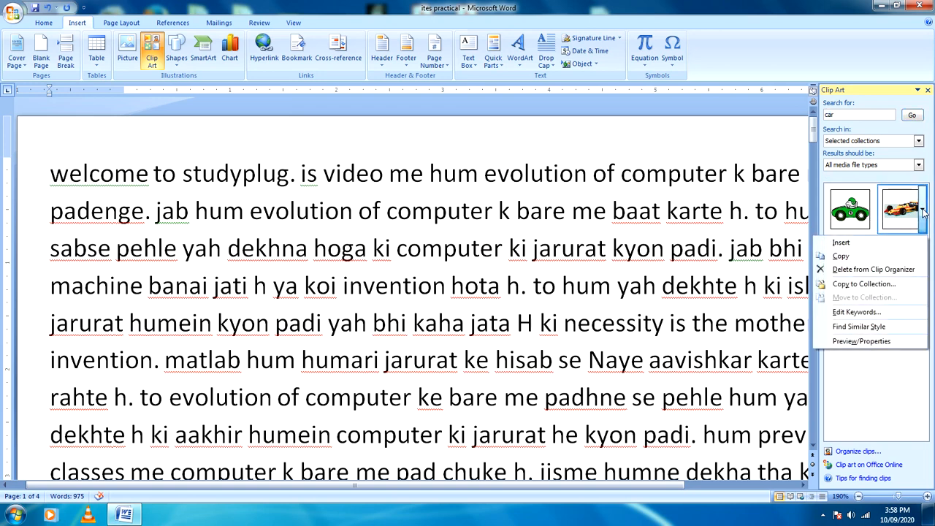
click(841, 243)
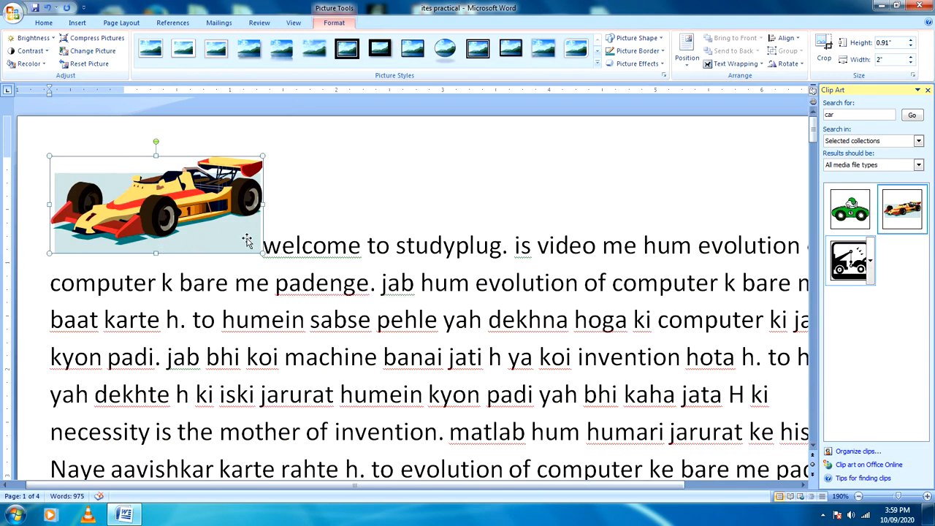
drag(208, 252, 184, 229)
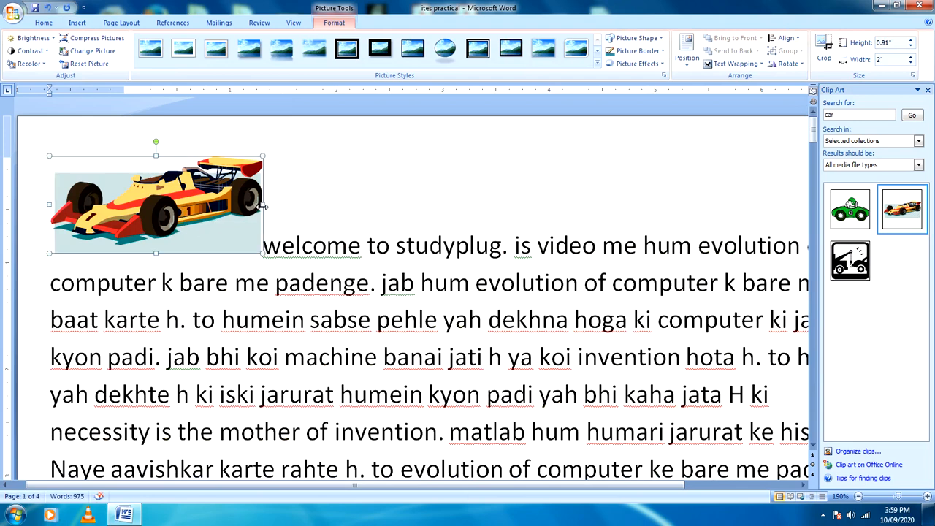
drag(264, 205, 319, 204)
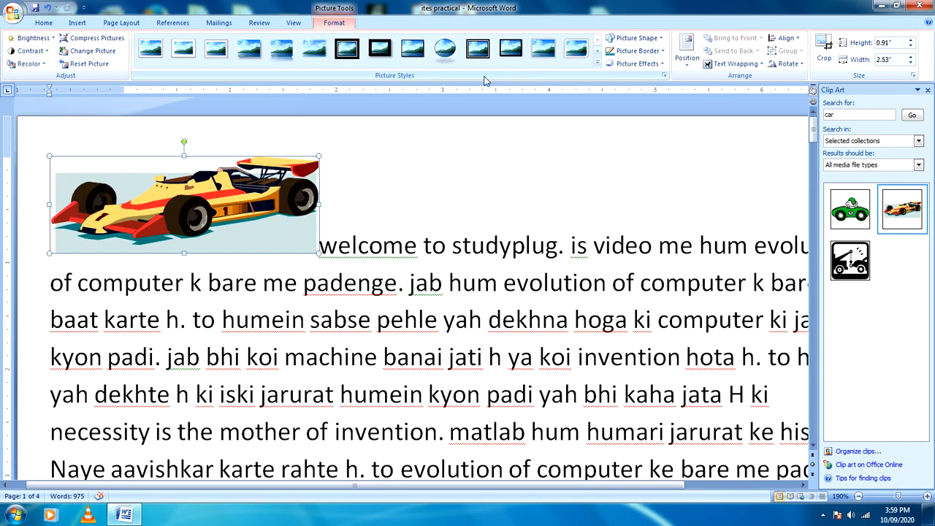
Step: Set the racing car clip art's text wrapping to In Front of Text and leave the clip art selected
click(723, 64)
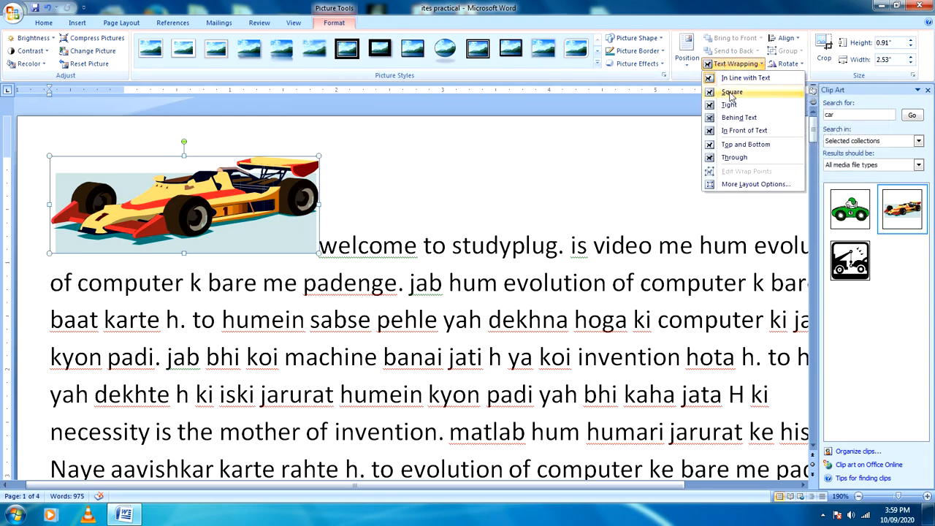
click(741, 131)
click(734, 63)
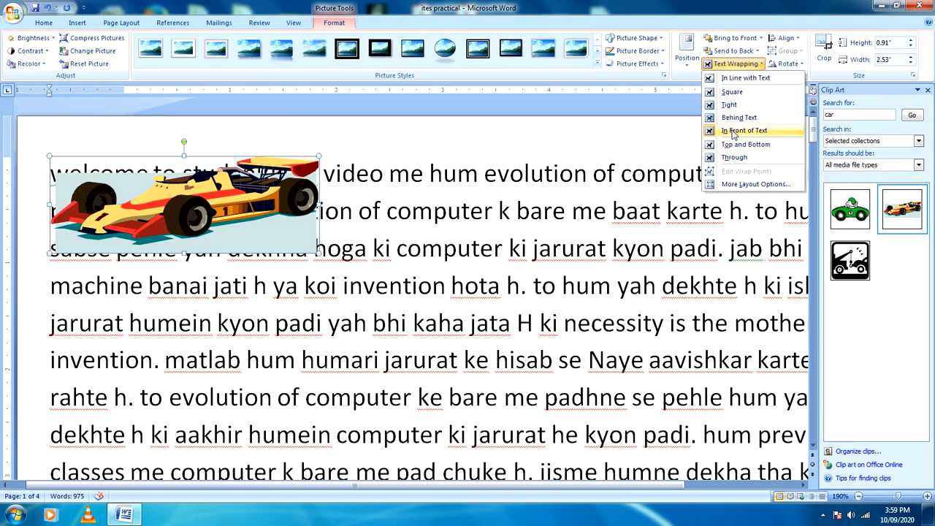
click(568, 139)
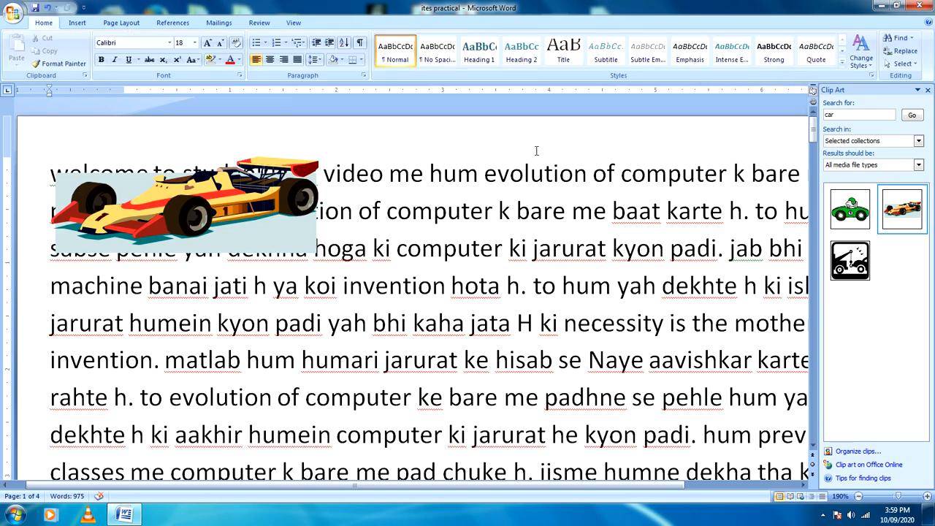
click(164, 214)
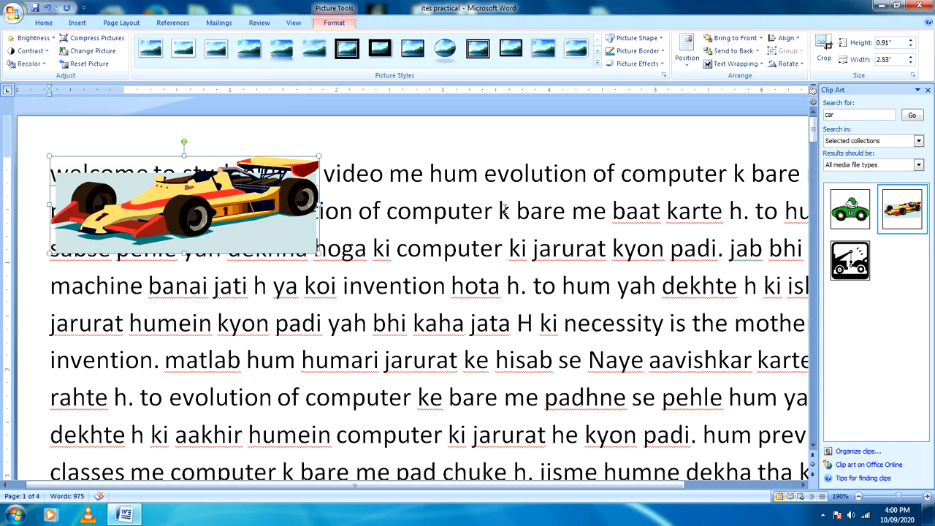
Step: Minimize the document and switch to Google Chrome by launching it from the desktop
click(881, 7)
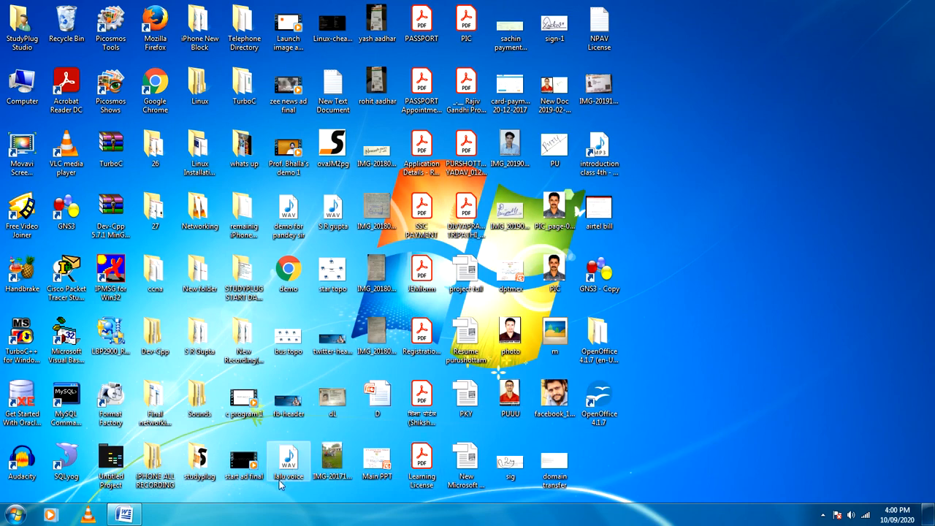
click(155, 79)
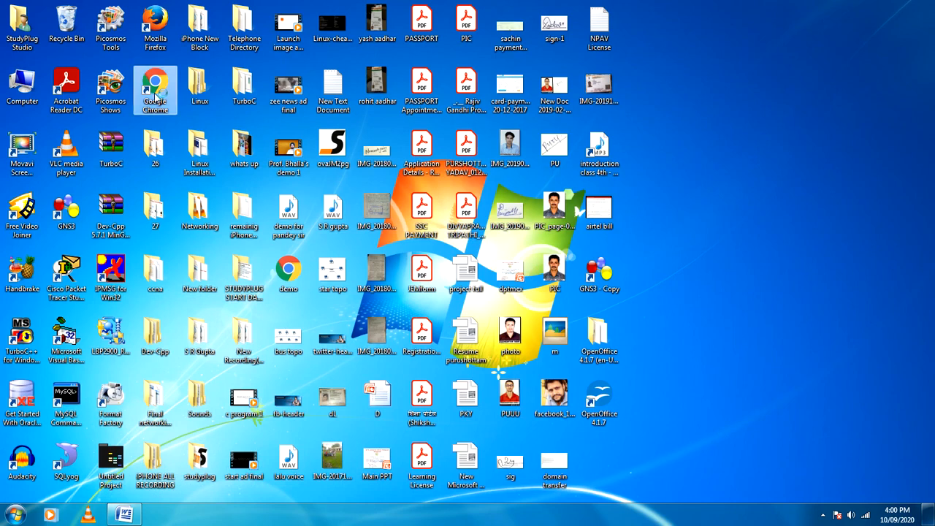
double_click(155, 95)
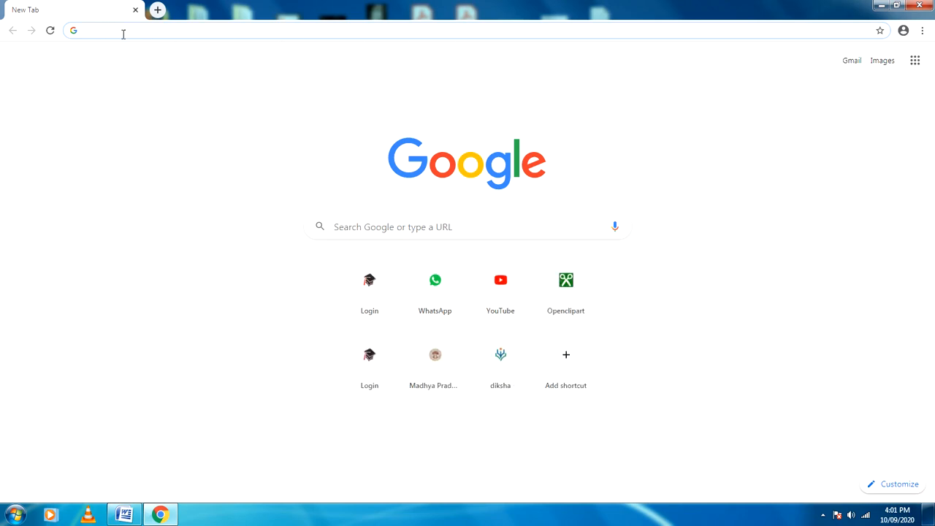
click(107, 31)
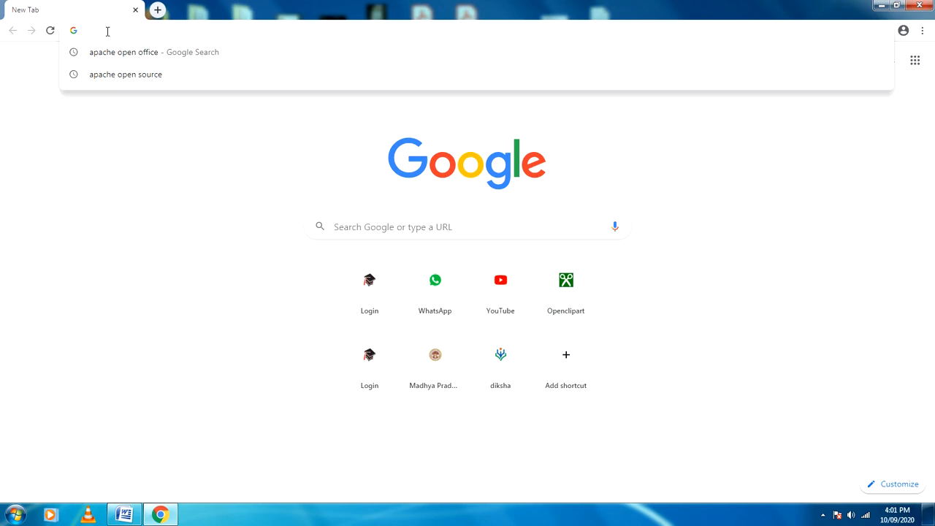
text(www)
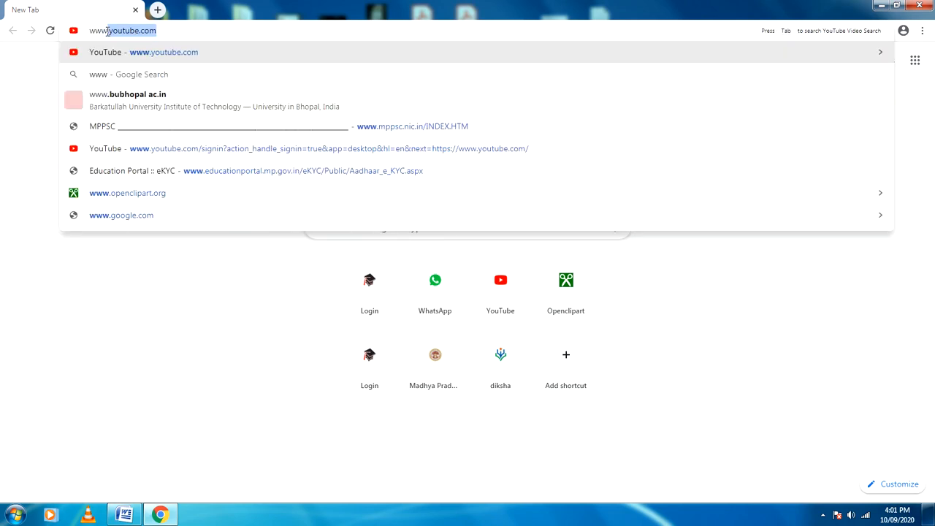
text(.)
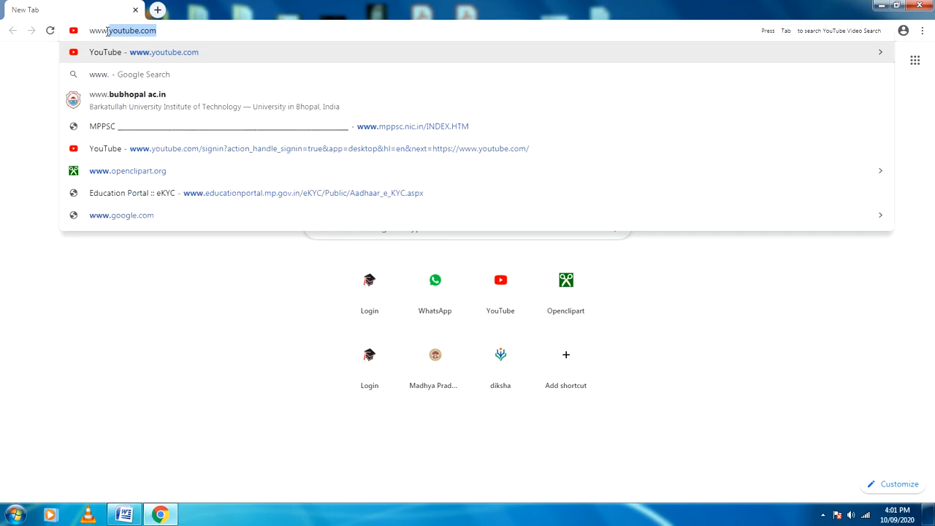
text(open)
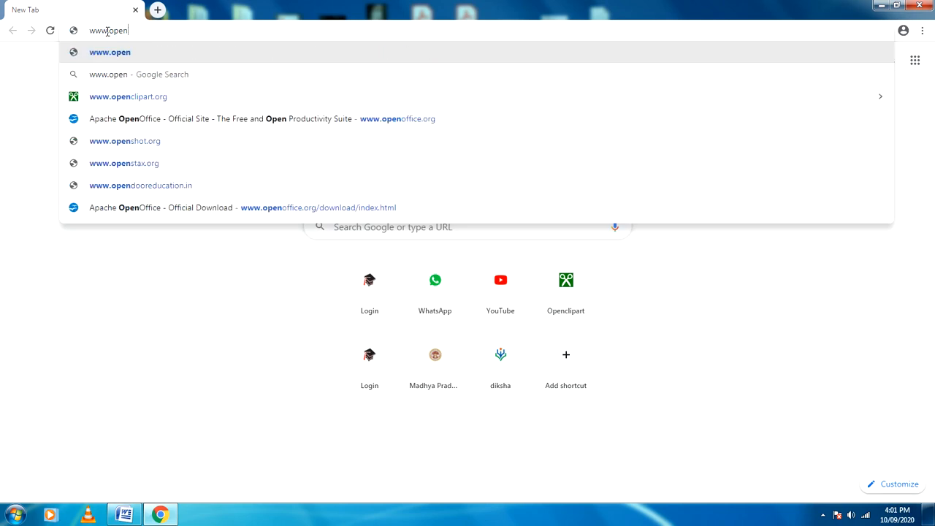
text(clip)
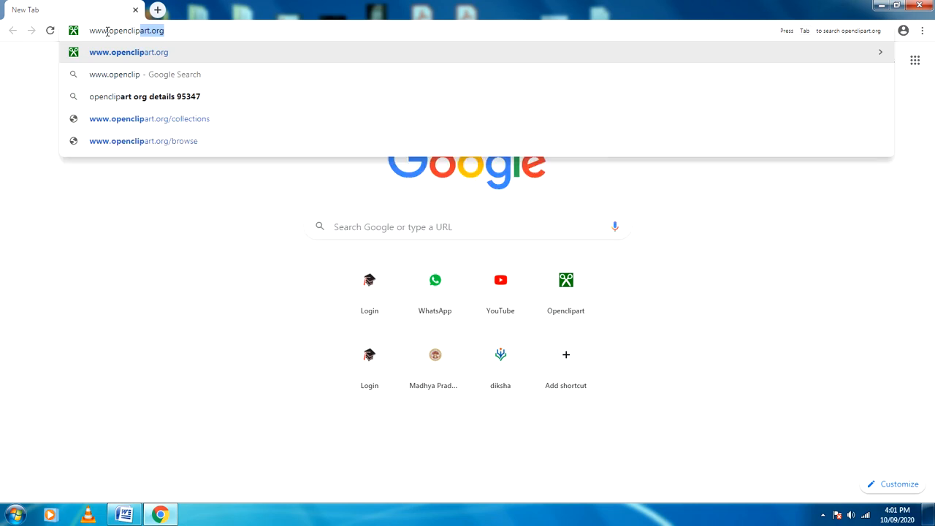
text(art)
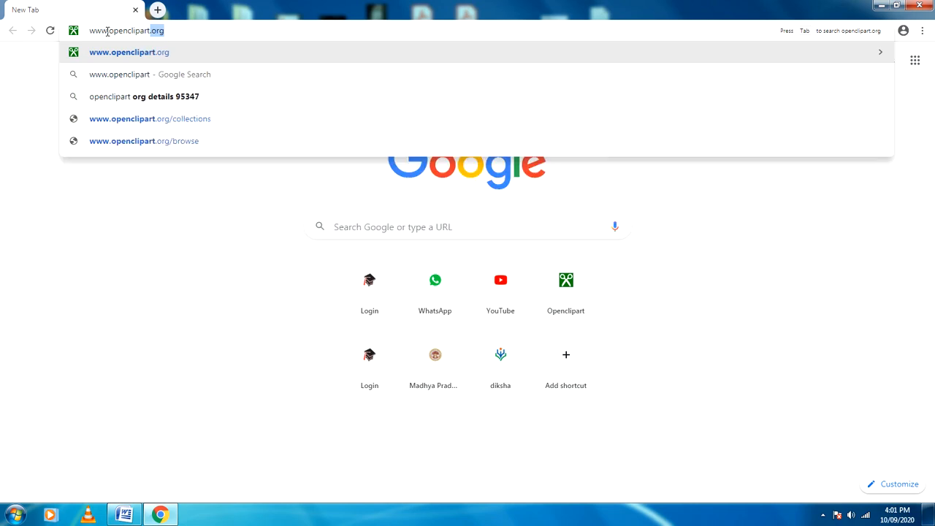
text(.or)
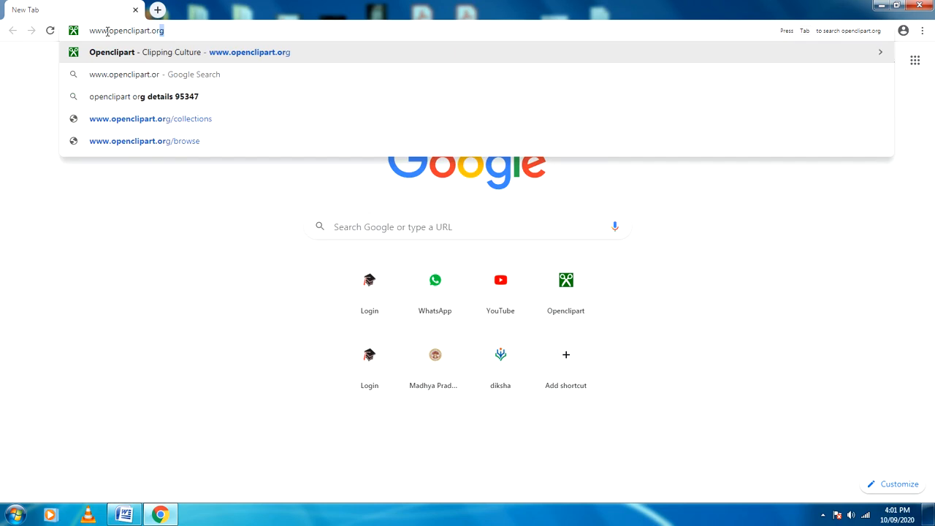
text(g)
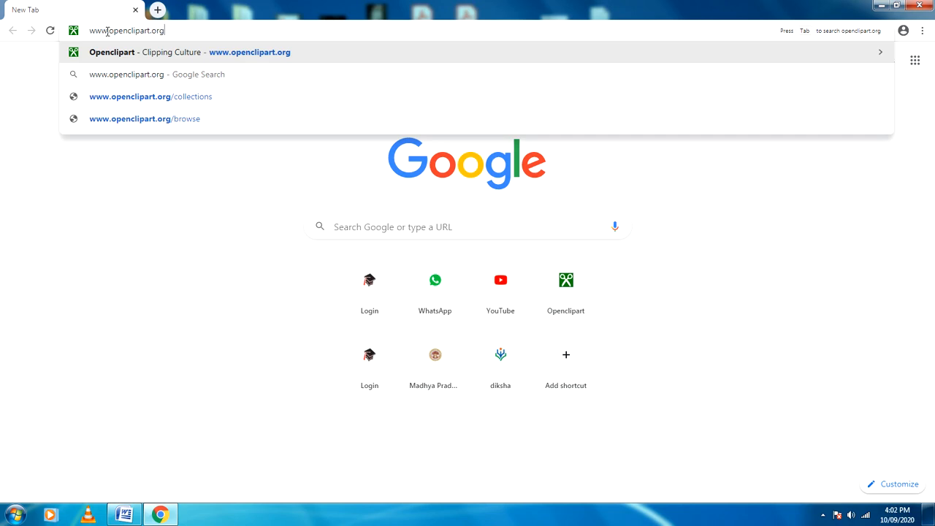
key(Return)
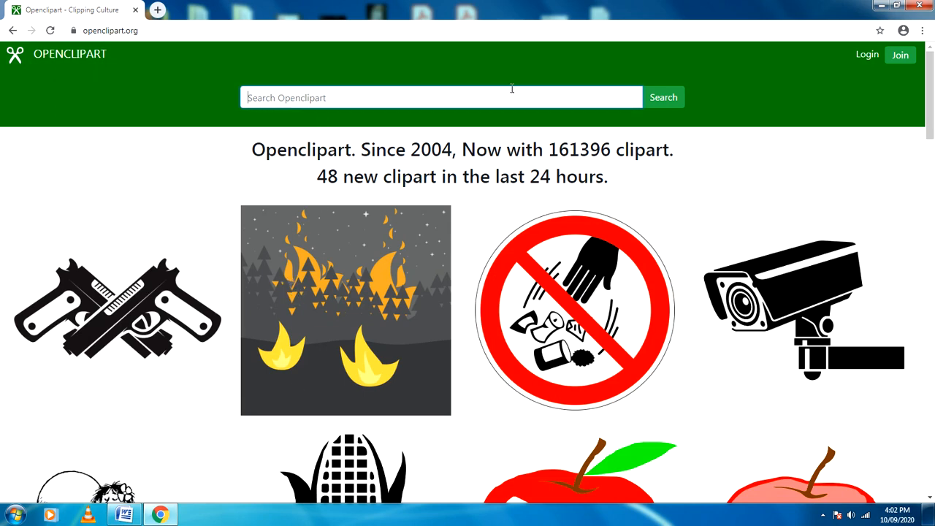
Step: Search Openclipart for "car", dismissing the Windows color scheme prompt
click(329, 100)
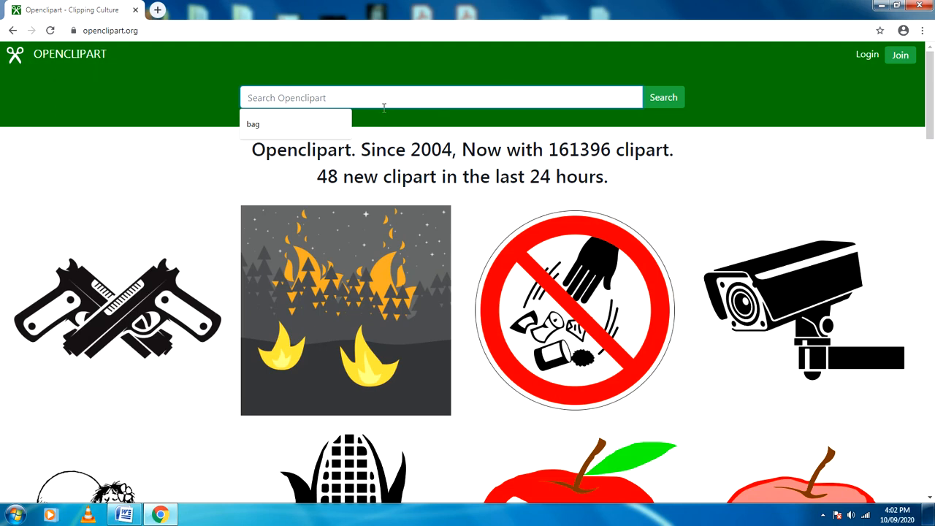
text(car)
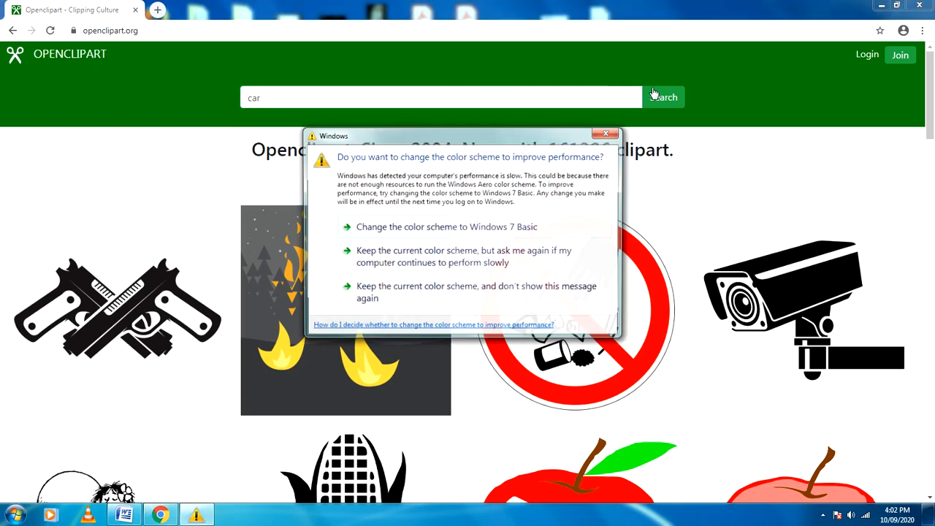
click(597, 137)
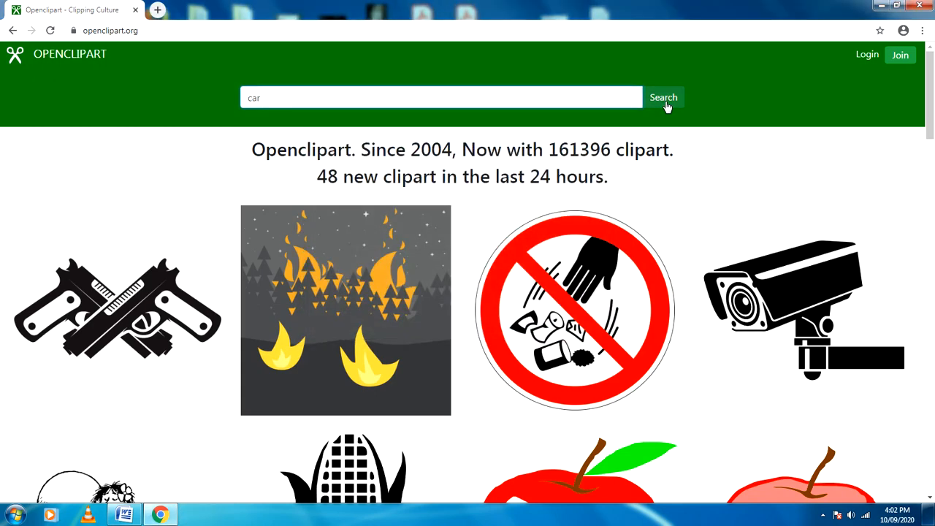
click(663, 103)
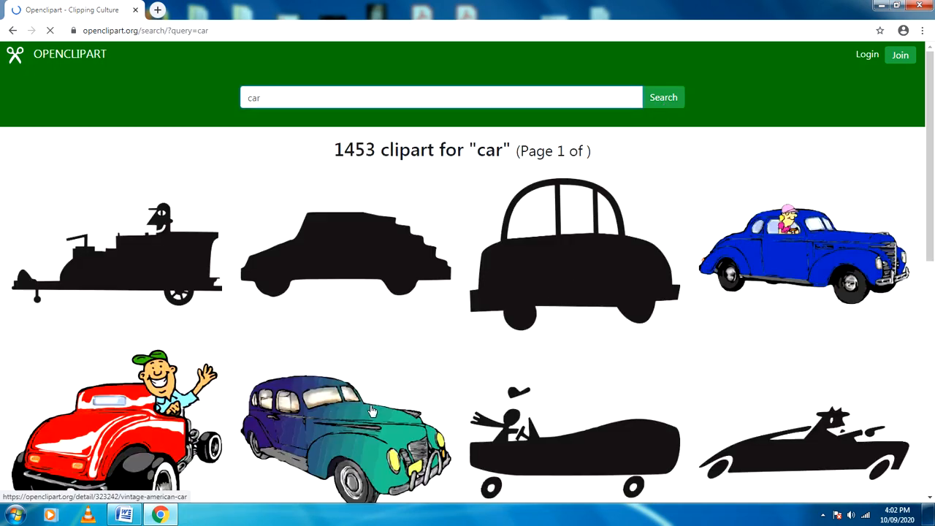
Step: Look through the first page of car clip art results down to its end and return to the start
scroll(436, 385, down, 4)
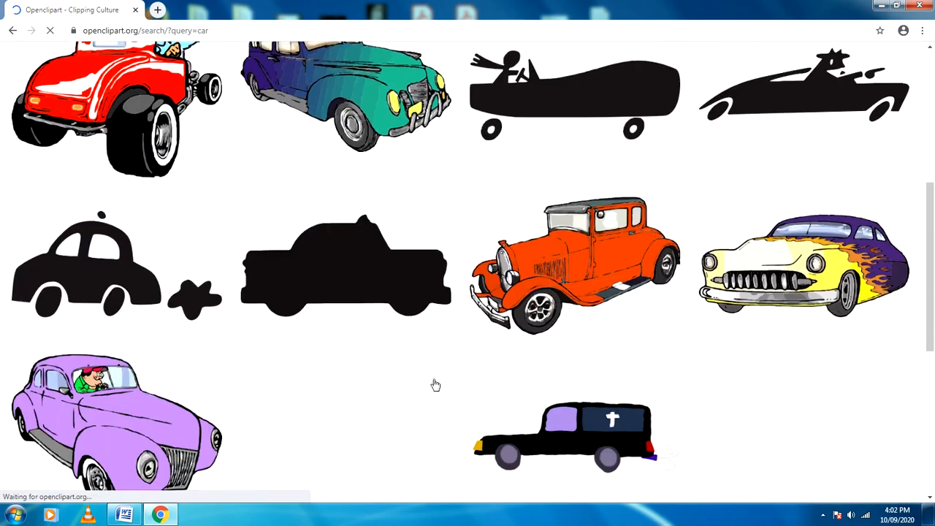
scroll(436, 385, down, 1)
scroll(434, 385, down, 3)
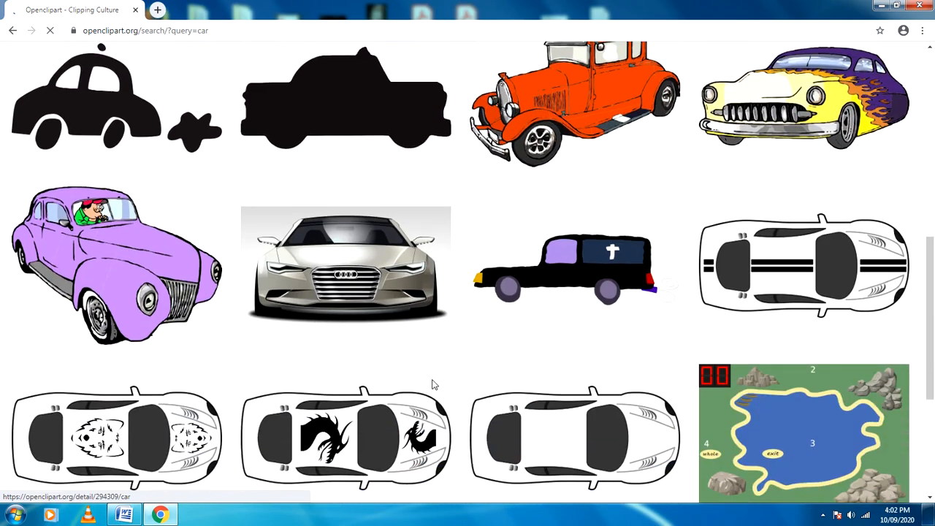
scroll(432, 385, down, 5)
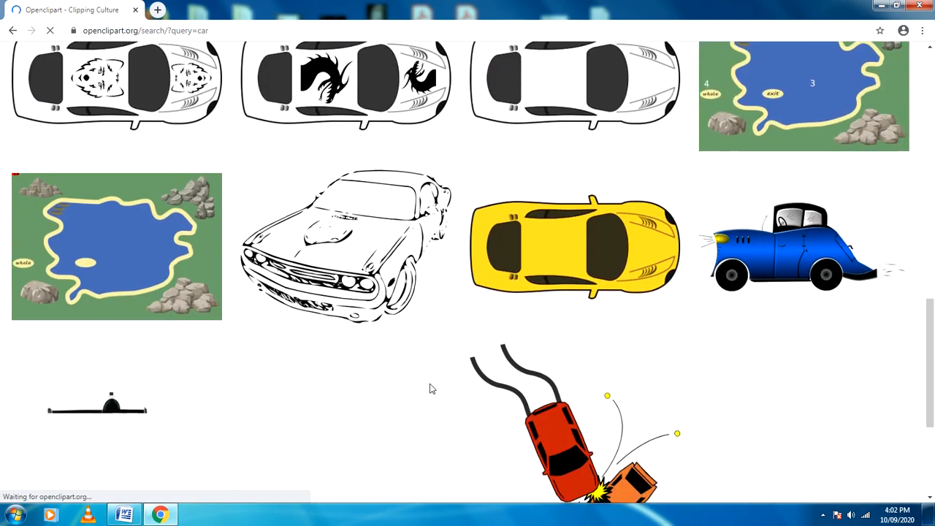
scroll(433, 390, down, 3)
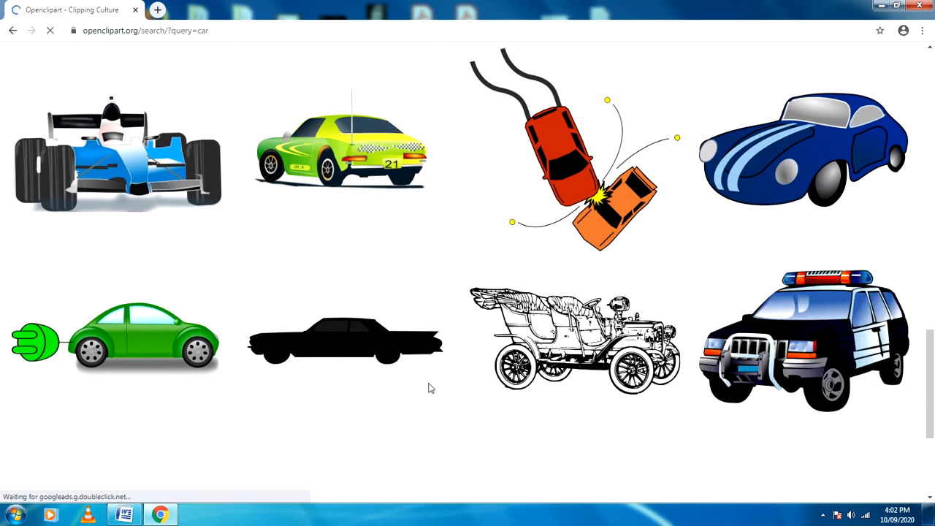
scroll(430, 389, down, 1)
scroll(429, 388, down, 3)
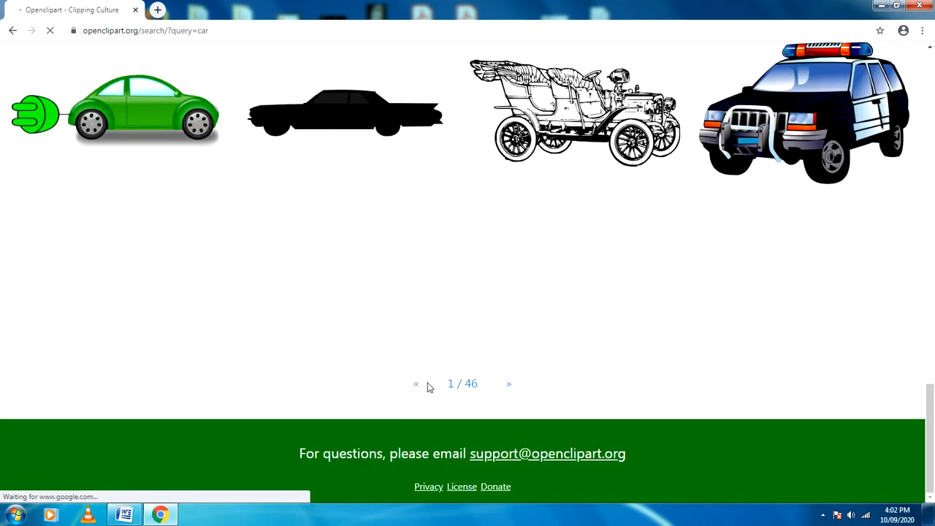
scroll(429, 388, up, 4)
scroll(428, 387, up, 12)
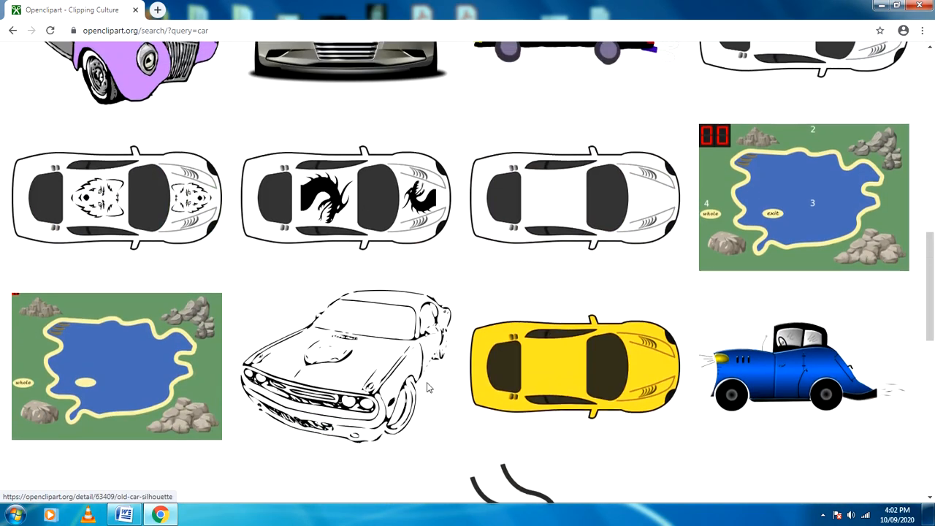
scroll(428, 389, up, 4)
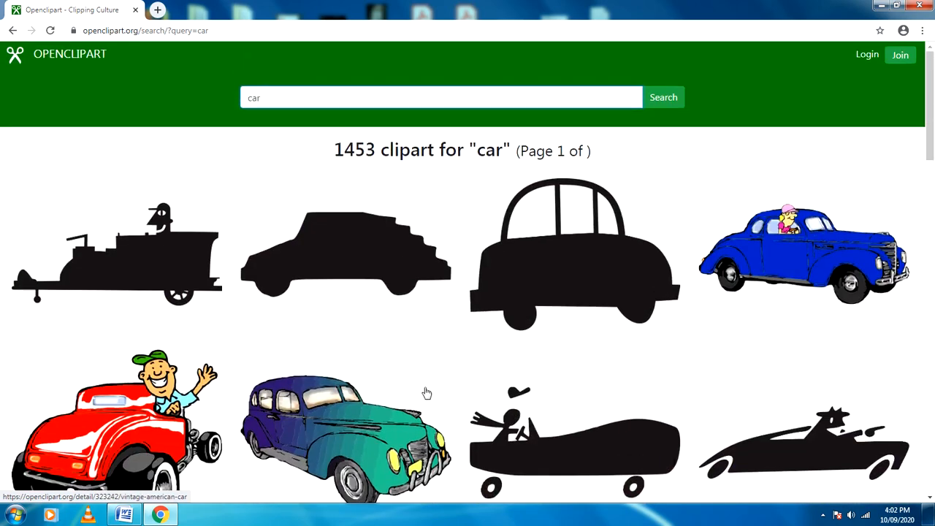
scroll(426, 392, down, 1)
scroll(426, 393, up, 1)
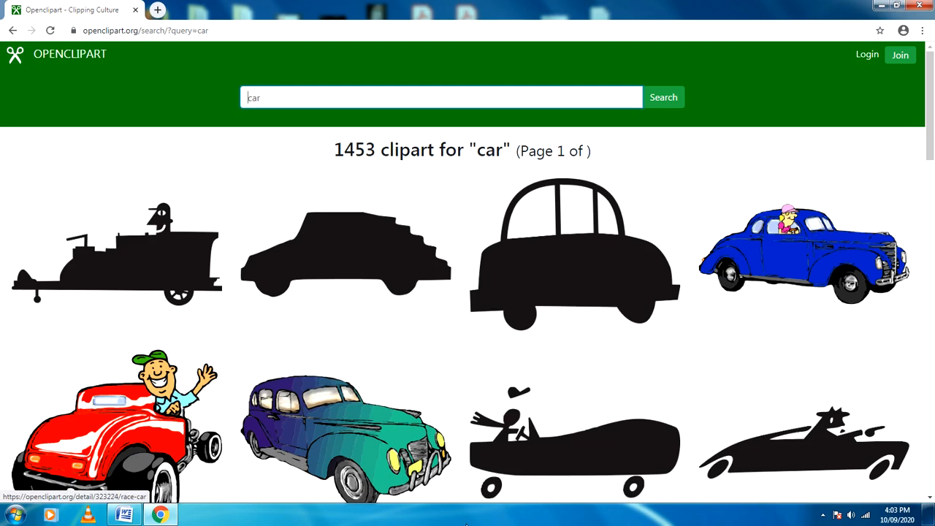
Step: Save the blue and turquoise vintage car image to the Pictures library under the file name car1
scroll(451, 464, down, 3)
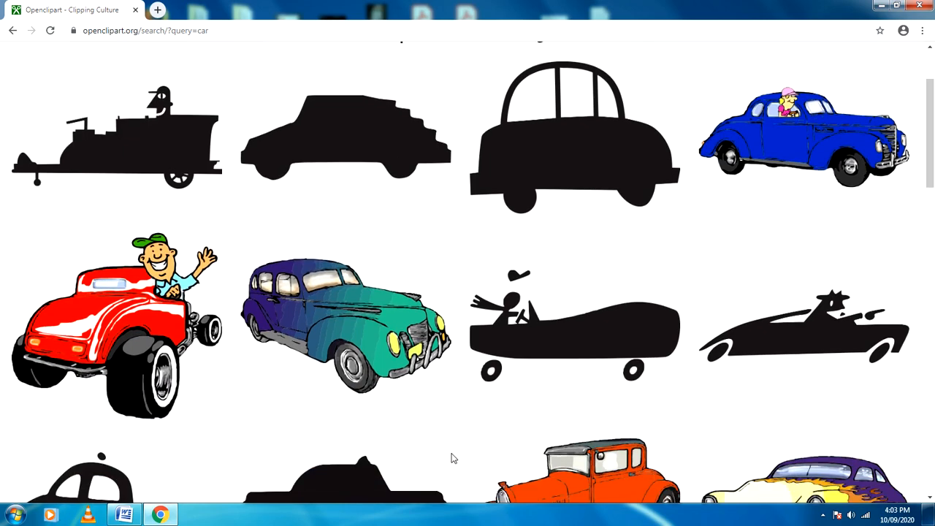
scroll(430, 413, down, 3)
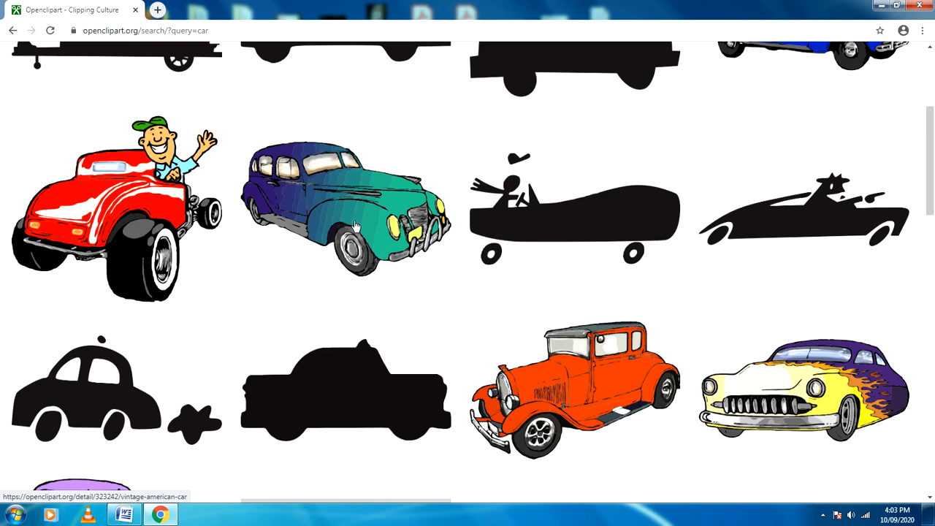
right_click(348, 207)
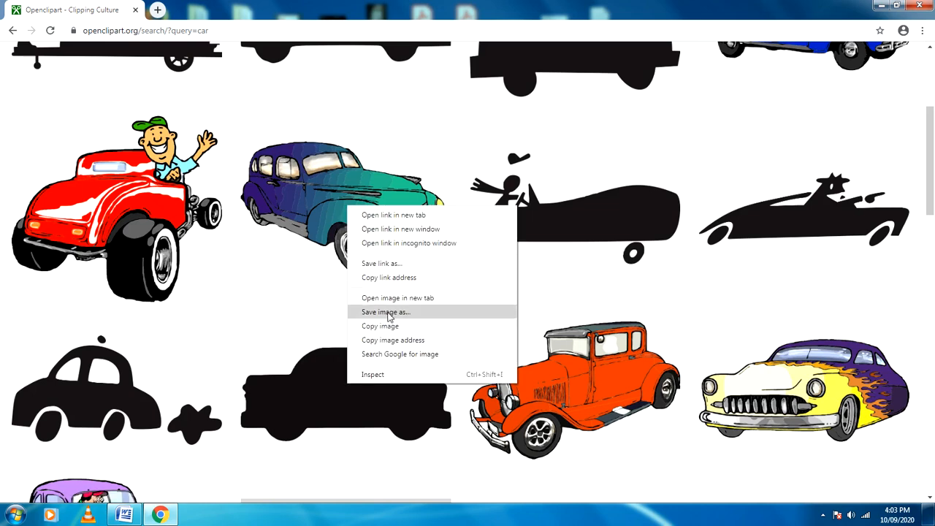
click(392, 313)
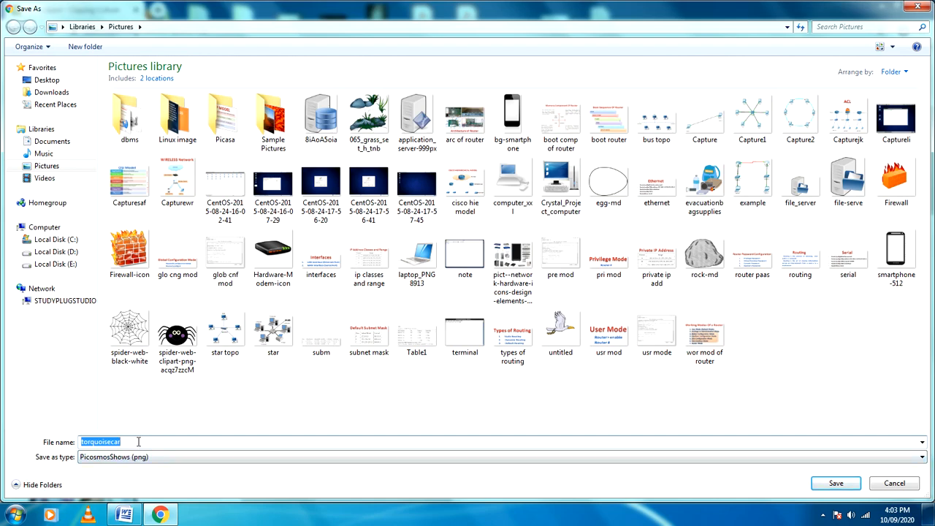
key(BackSpace)
text(car1)
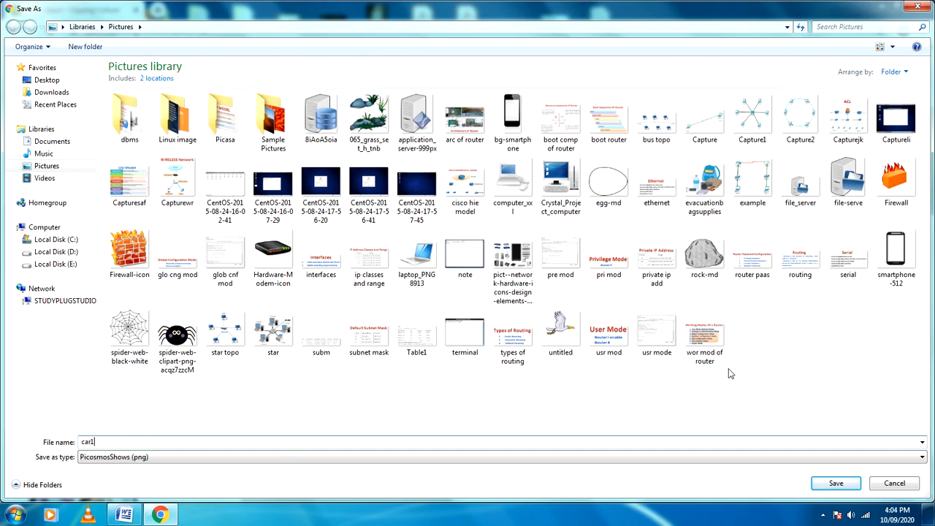
click(840, 485)
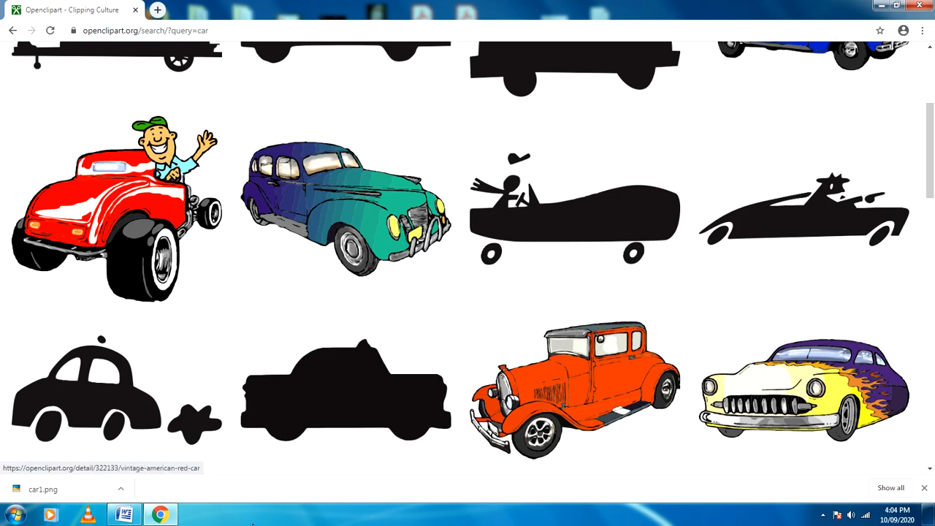
Step: Switch back to the Word document ites practical and insert the picture car1.png from the Pictures library
click(124, 515)
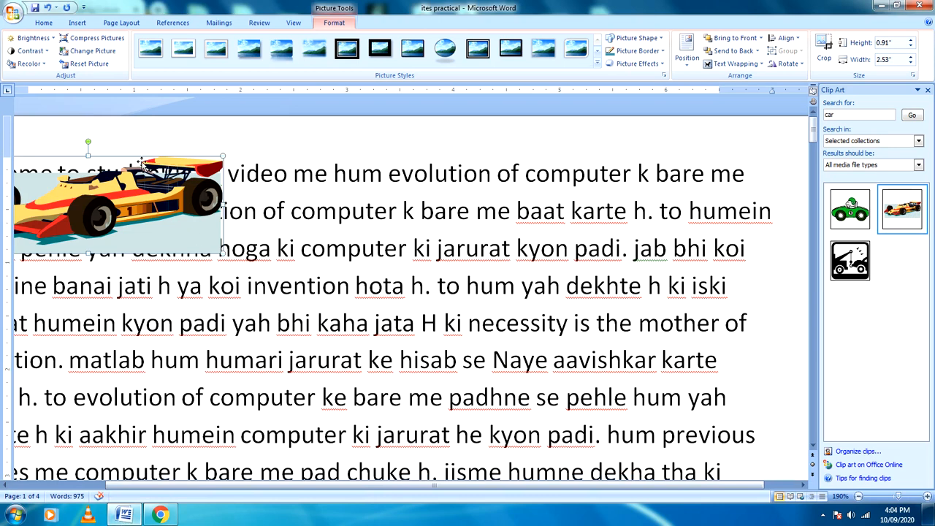
click(76, 23)
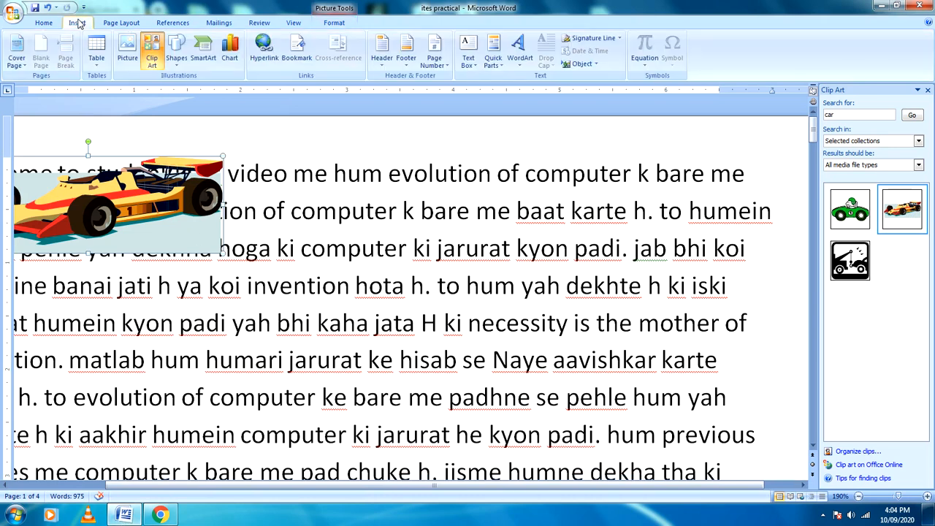
click(129, 62)
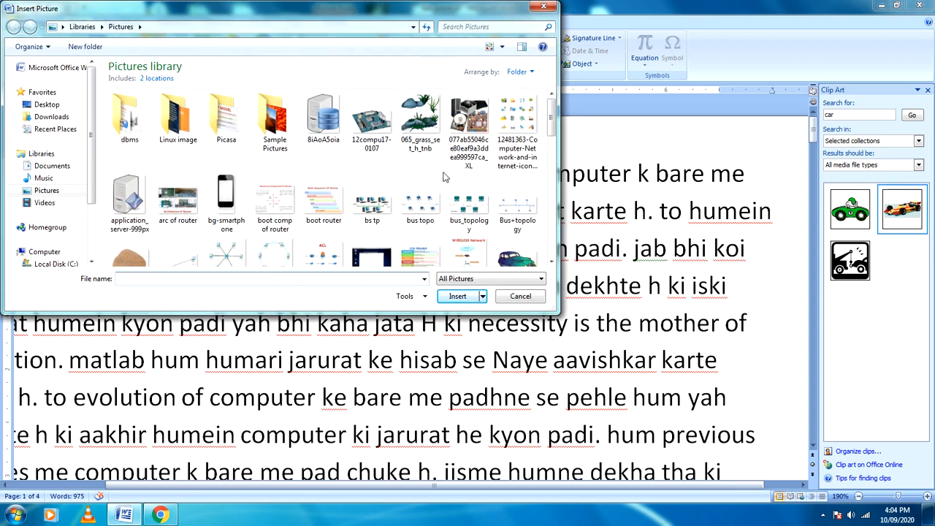
scroll(552, 241, down, 10)
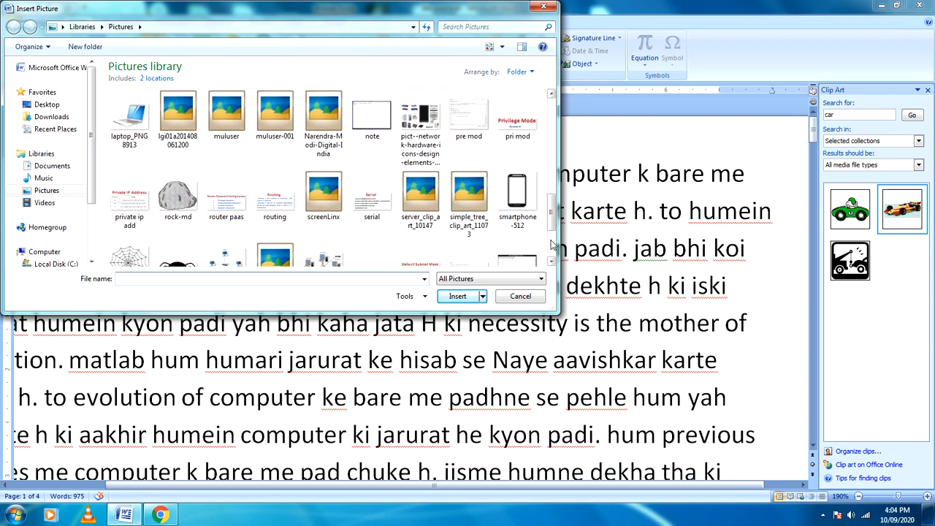
click(550, 240)
click(552, 181)
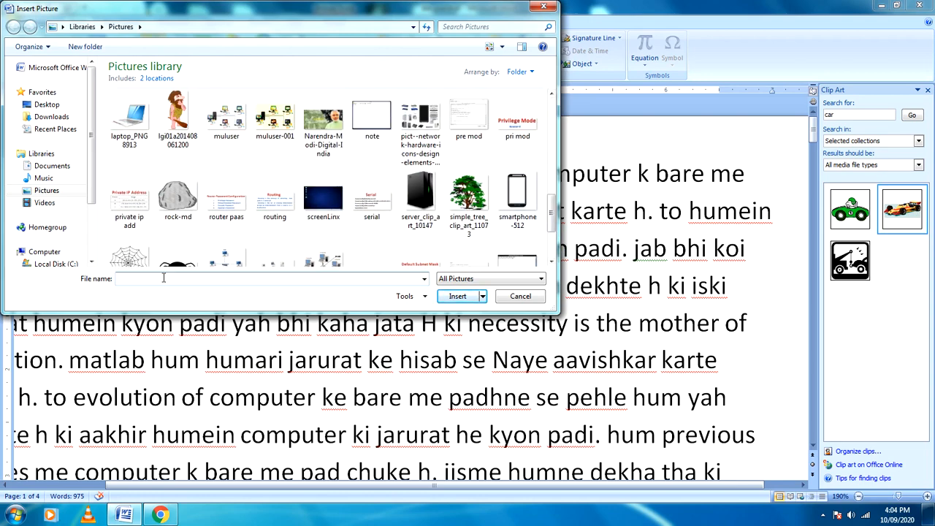
text(cae)
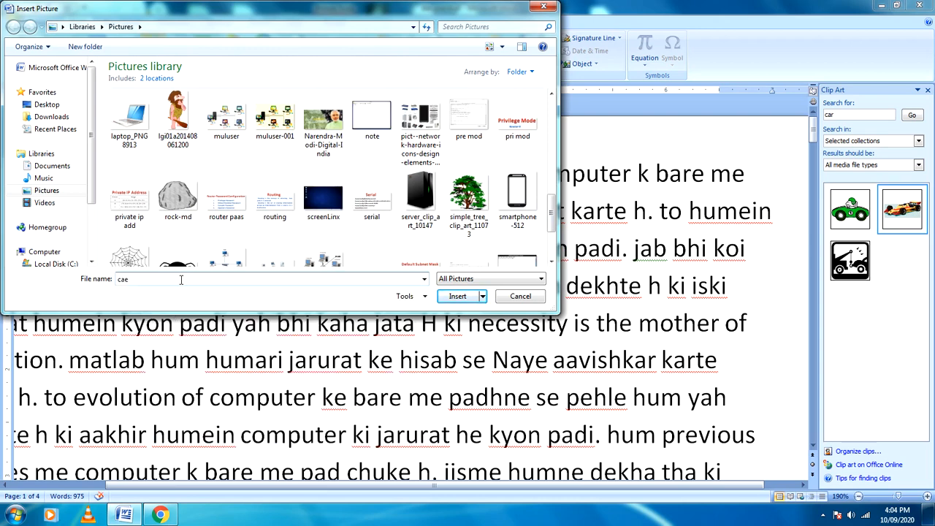
key(BackSpace)
text(r)
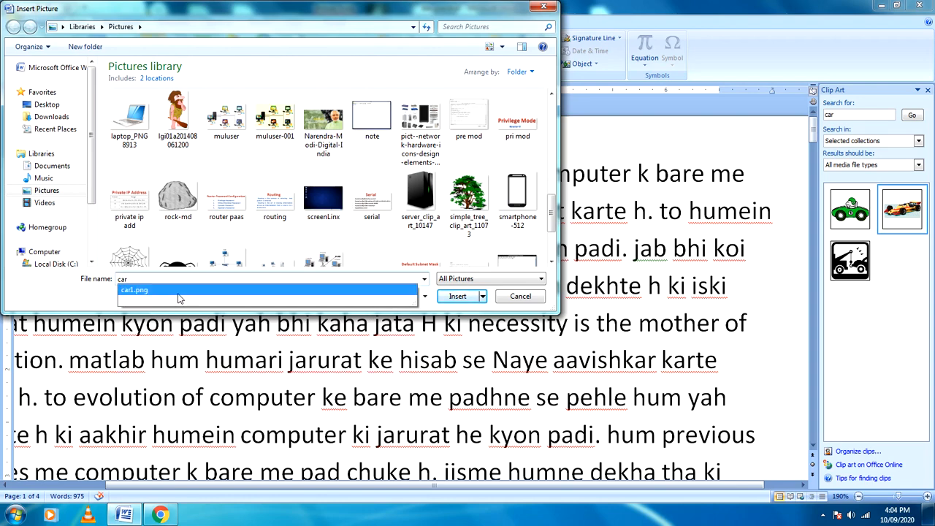
click(180, 298)
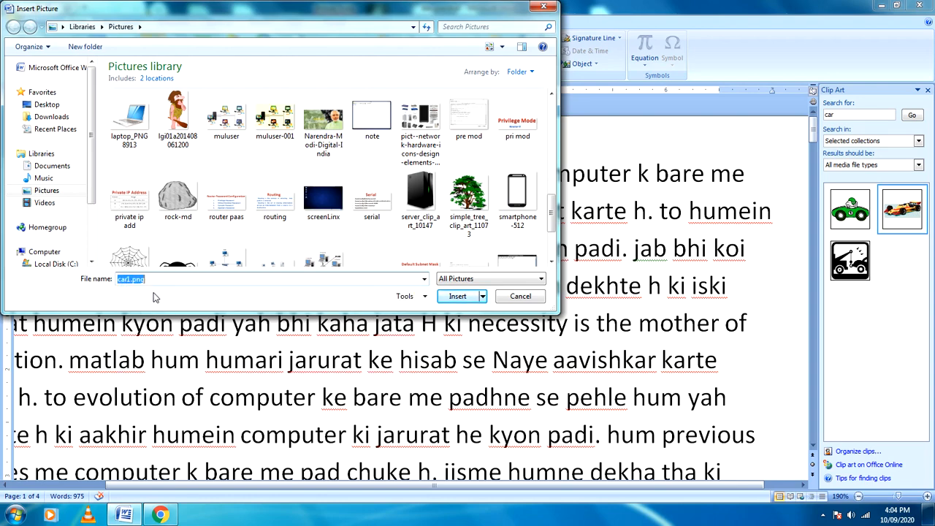
click(457, 296)
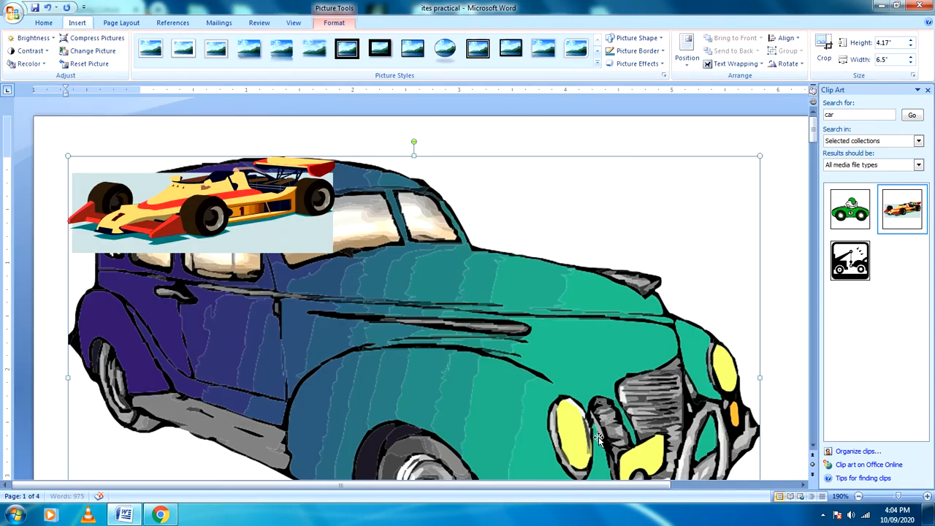
Step: Shrink the inserted vintage car picture proportionally to about 1.72" high by 2.68" wide
scroll(602, 447, down, 5)
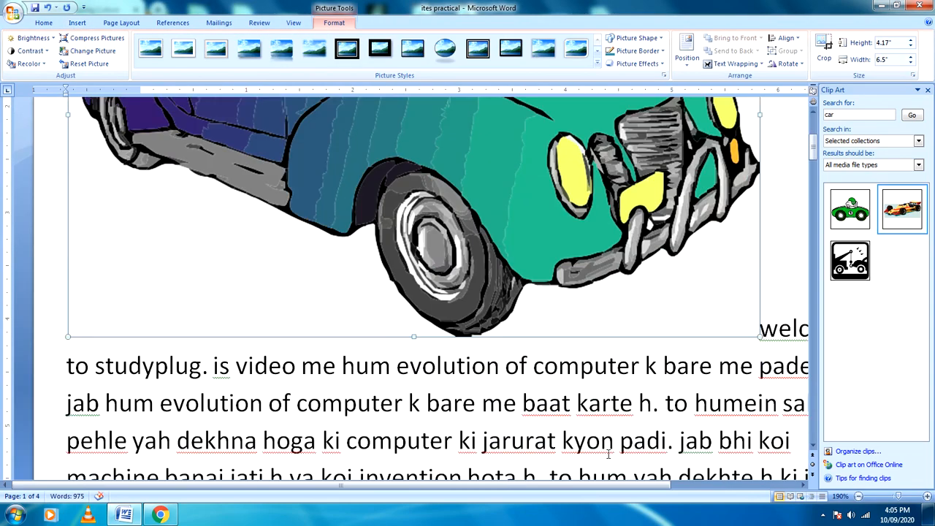
scroll(608, 453, up, 5)
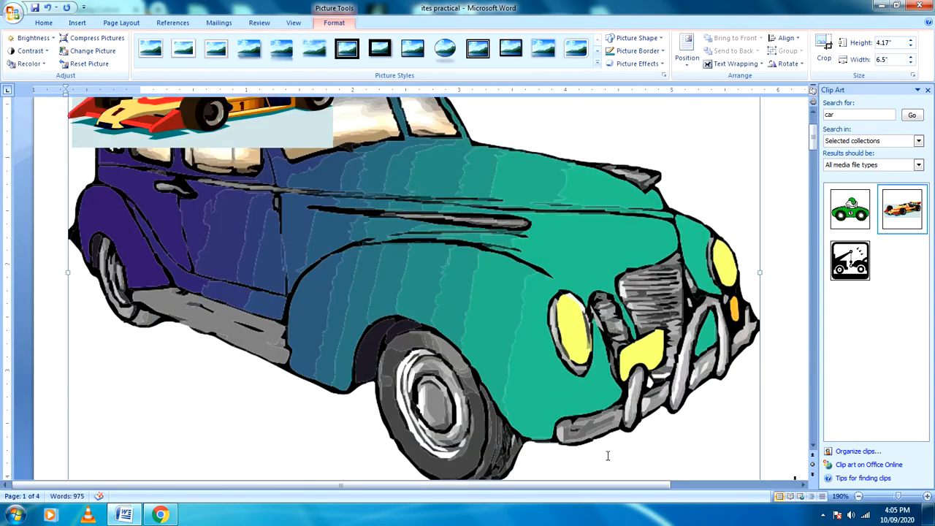
scroll(607, 455, down, 5)
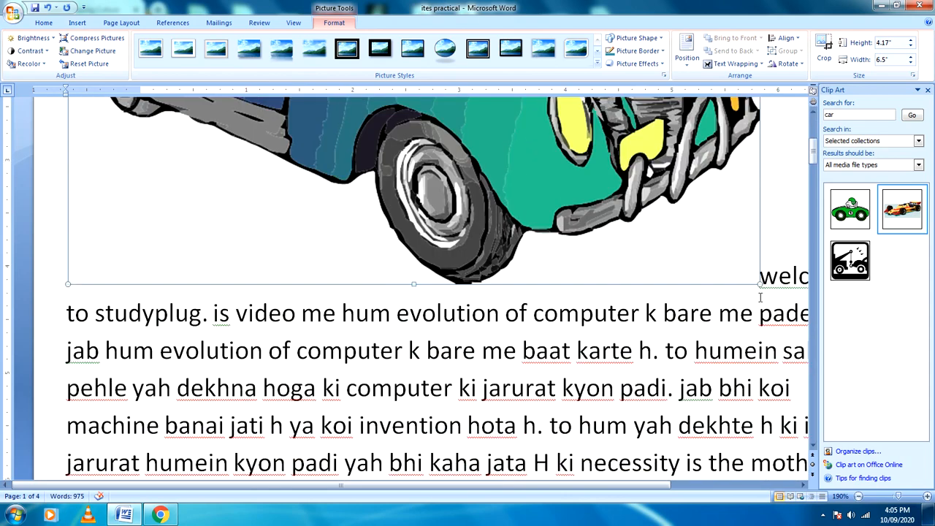
drag(760, 286, 497, 324)
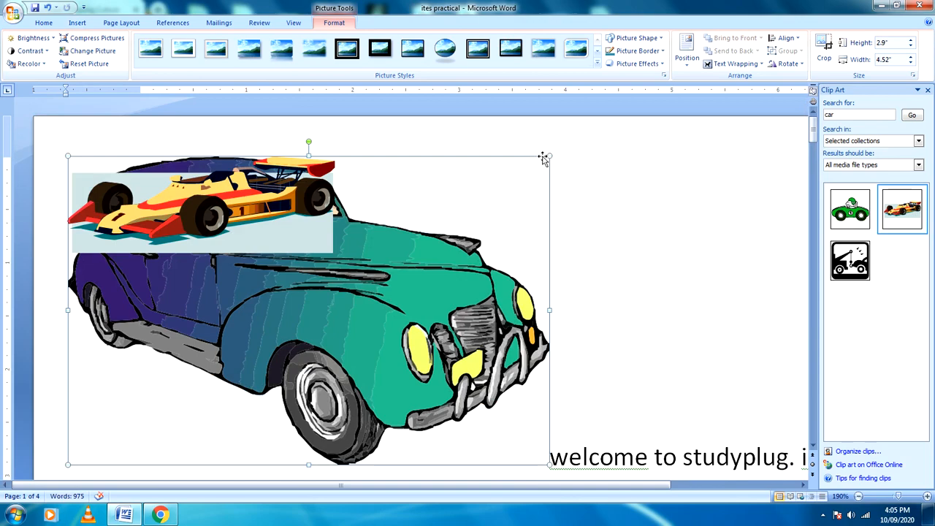
drag(549, 156, 355, 280)
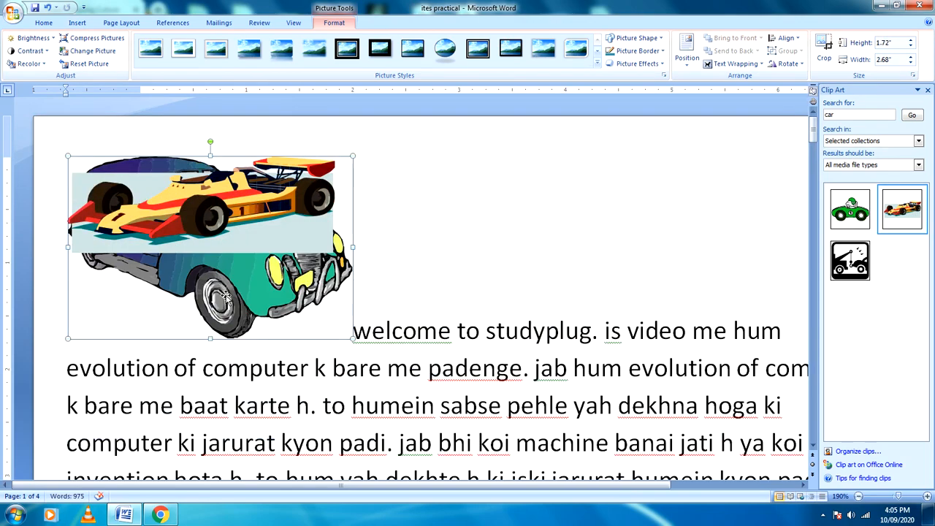
Step: Delete the racing car clip art covering the vintage car, and reduce the vintage car picture to about 0.94" high by 1.47" wide
click(290, 229)
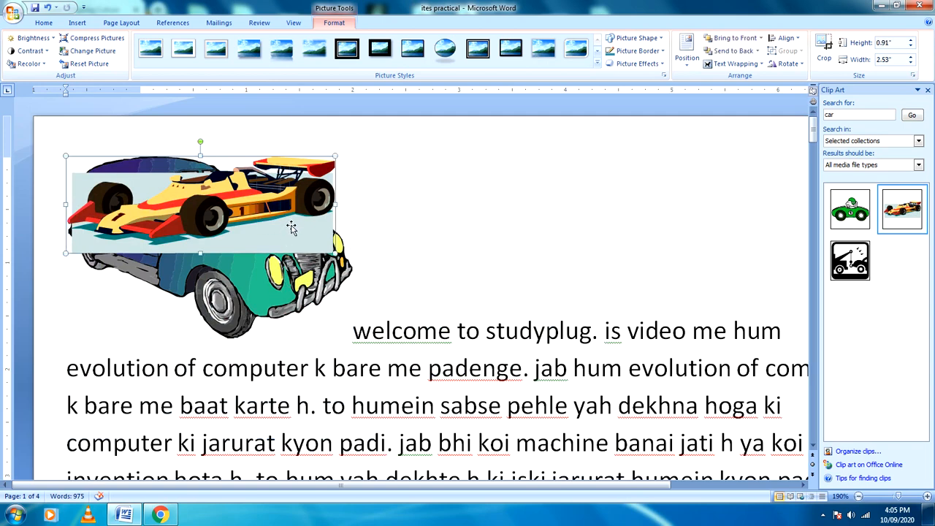
key(Delete)
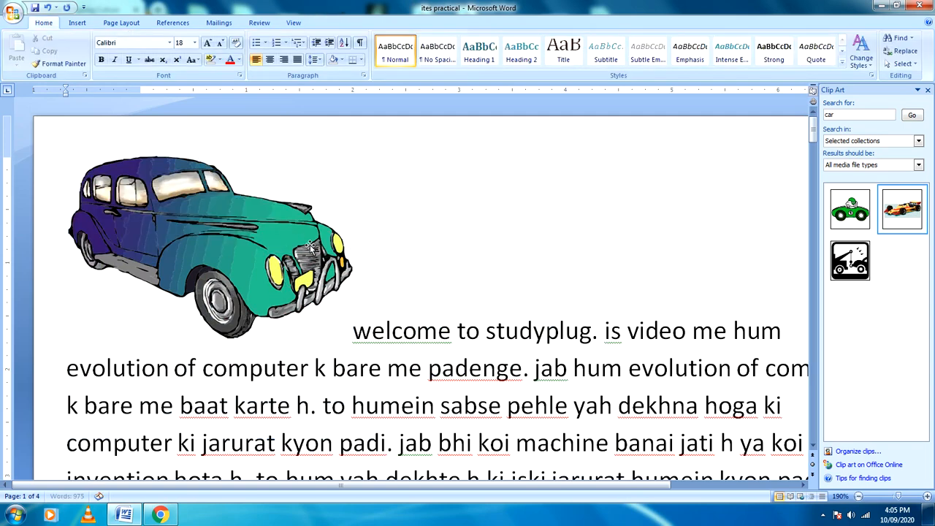
click(301, 287)
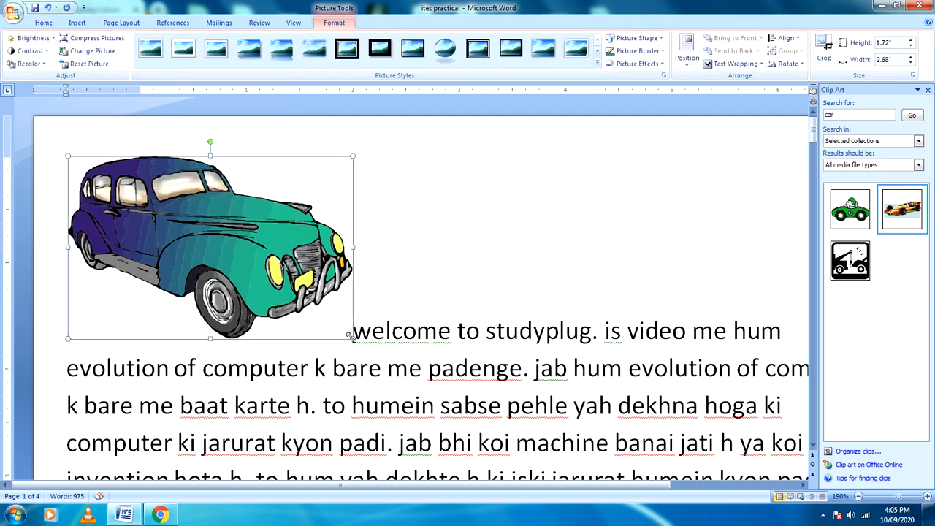
drag(353, 339, 225, 257)
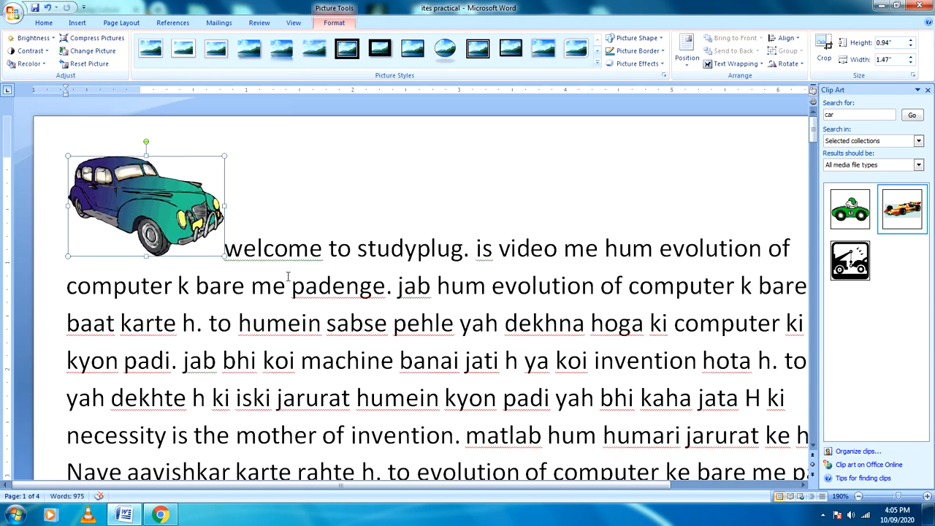
click(77, 22)
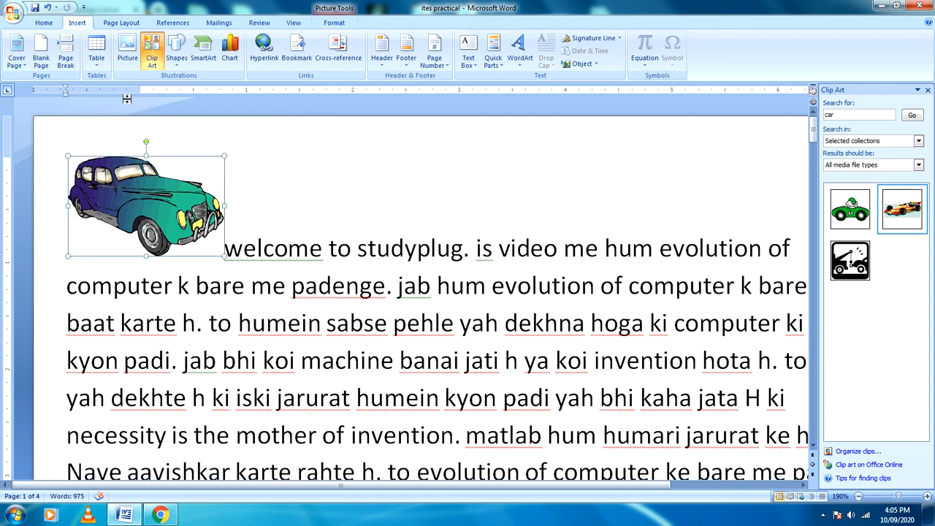